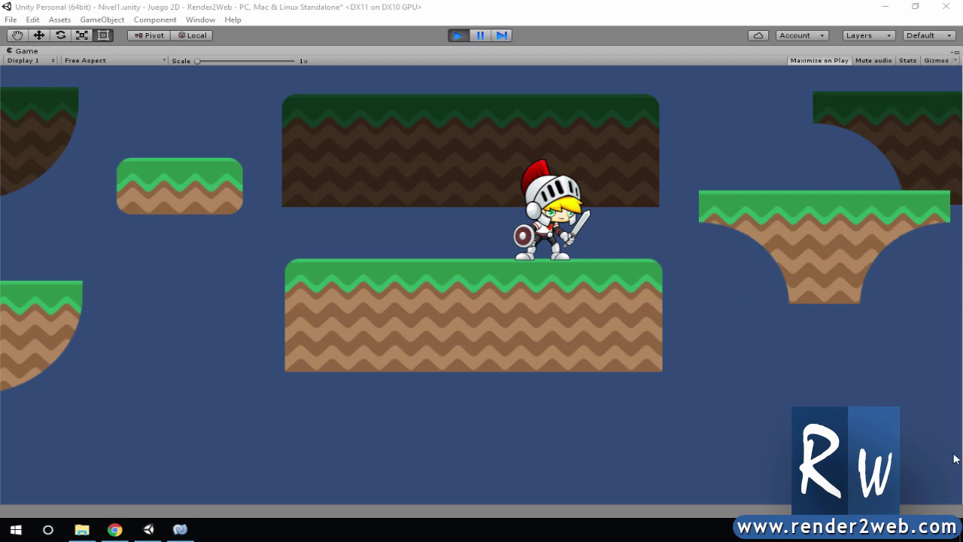
Step: Switch from the running knight game in Unity to the Render2Web YouTube channel in Chrome
click(114, 529)
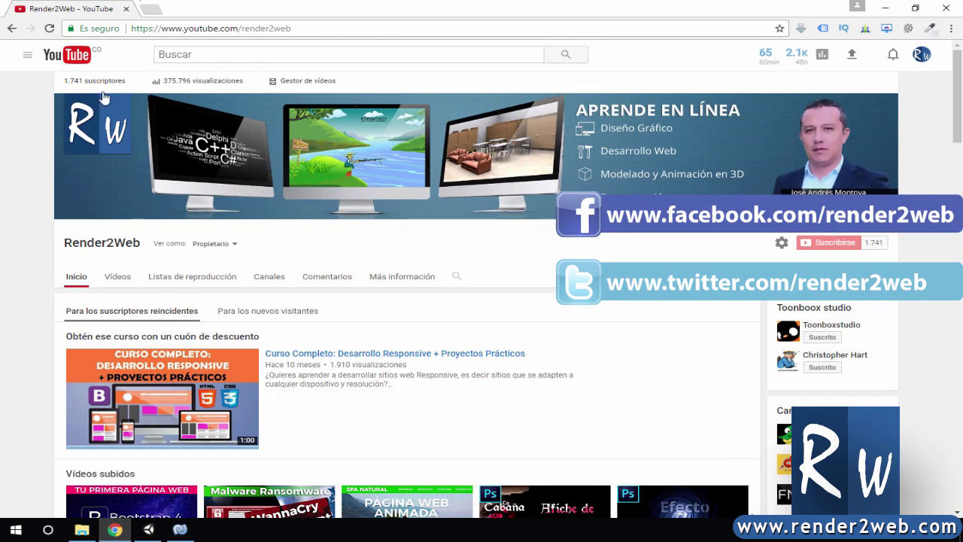
scroll(481, 301, down, 2)
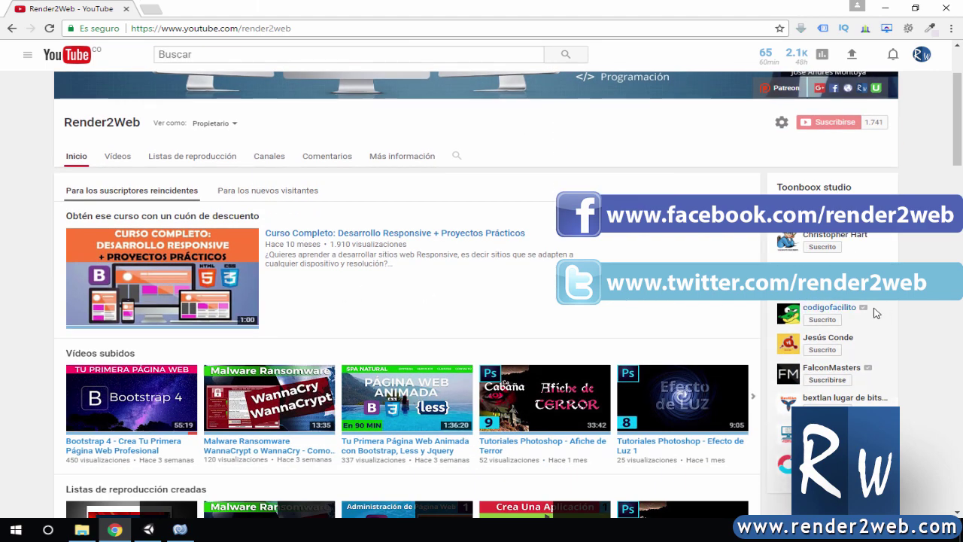
scroll(252, 293, down, 3)
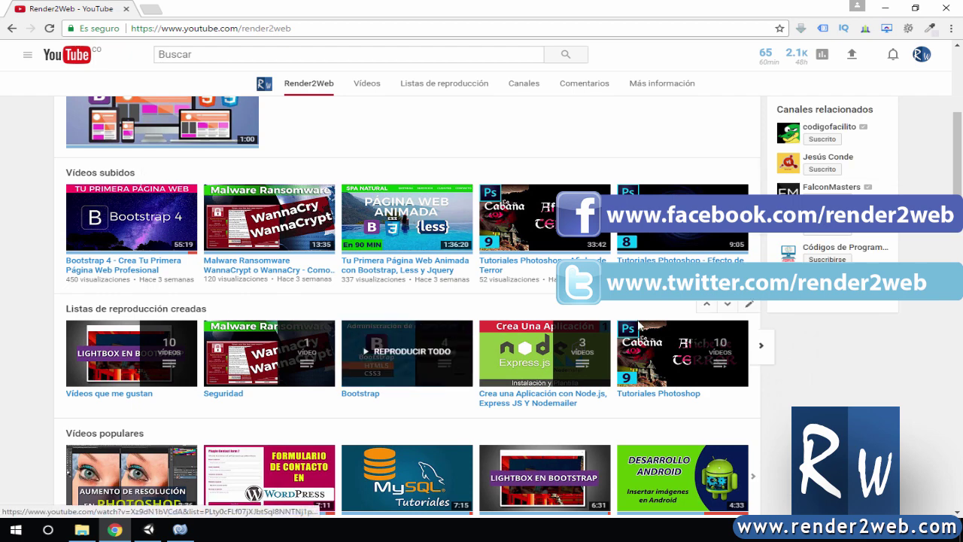
scroll(529, 351, down, 2)
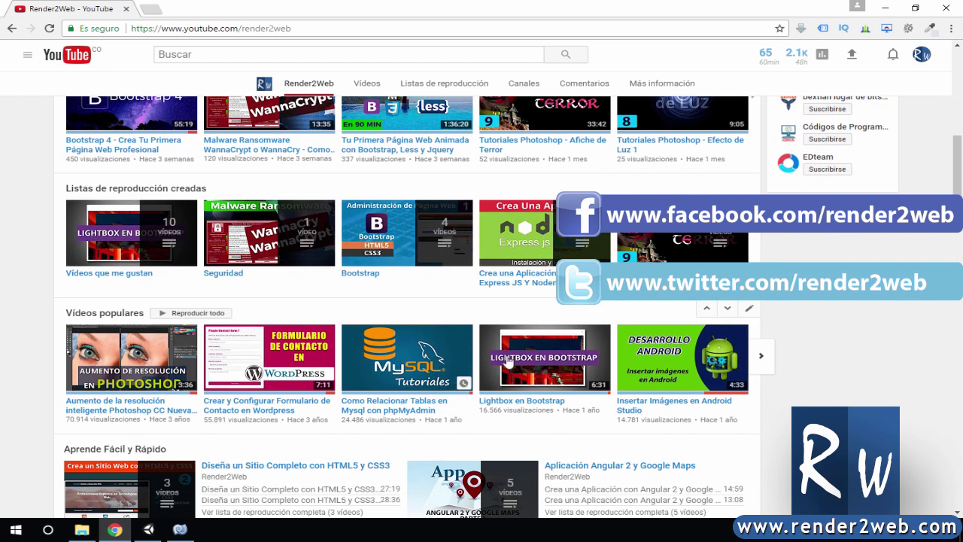
scroll(528, 352, down, 2)
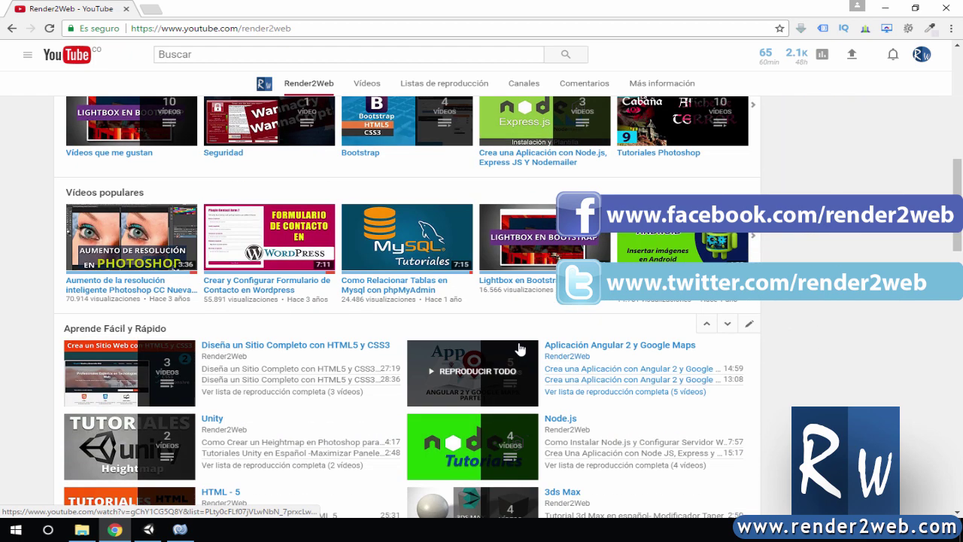
scroll(526, 350, down, 2)
scroll(516, 348, down, 2)
scroll(516, 348, down, 3)
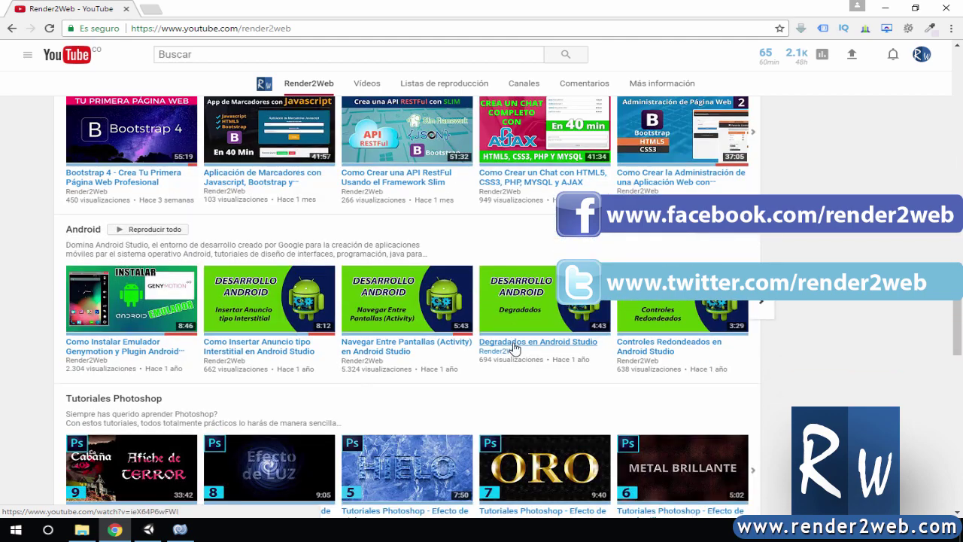
scroll(516, 347, up, 1)
scroll(516, 348, up, 2)
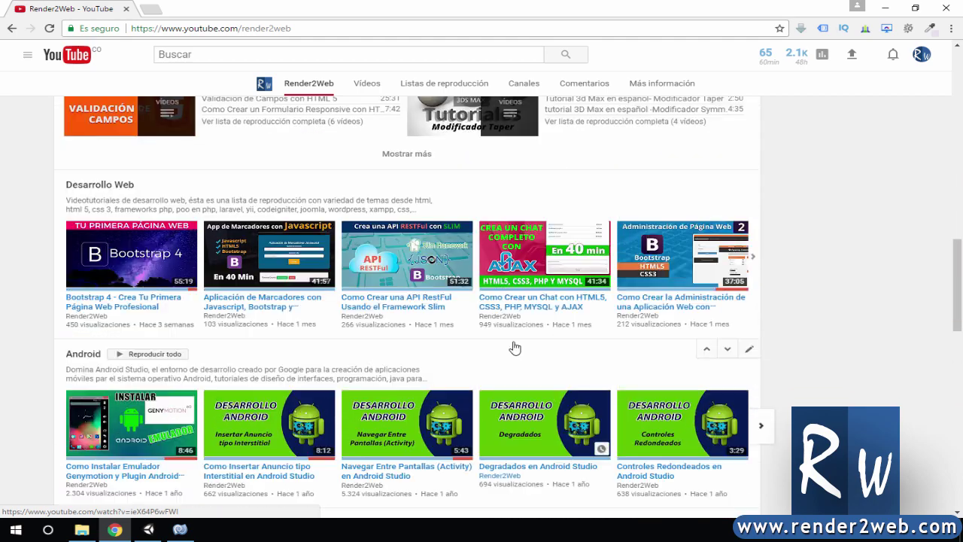
scroll(515, 347, up, 4)
scroll(515, 346, up, 2)
scroll(515, 346, up, 3)
scroll(515, 340, up, 3)
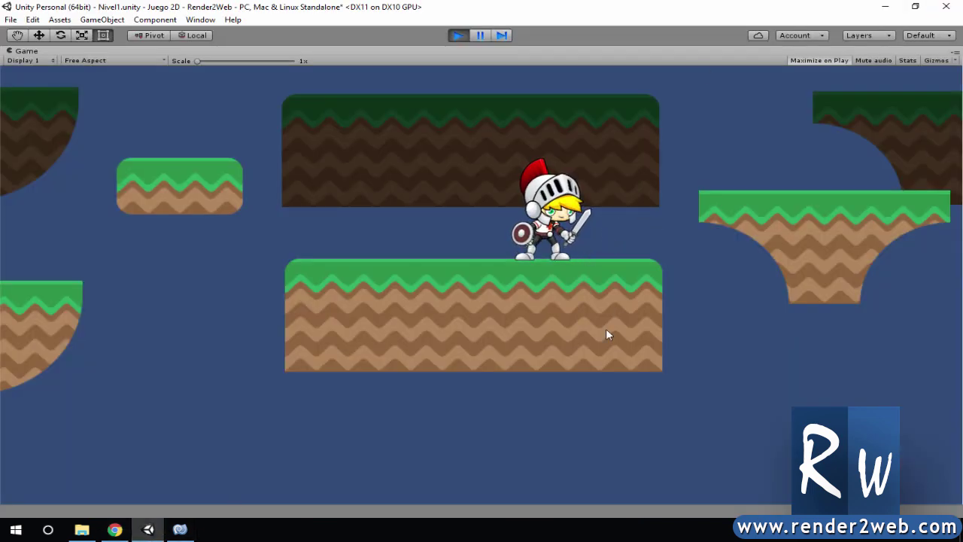
Step: Run the knight left and right across the platforms, with one jump
key(Left)
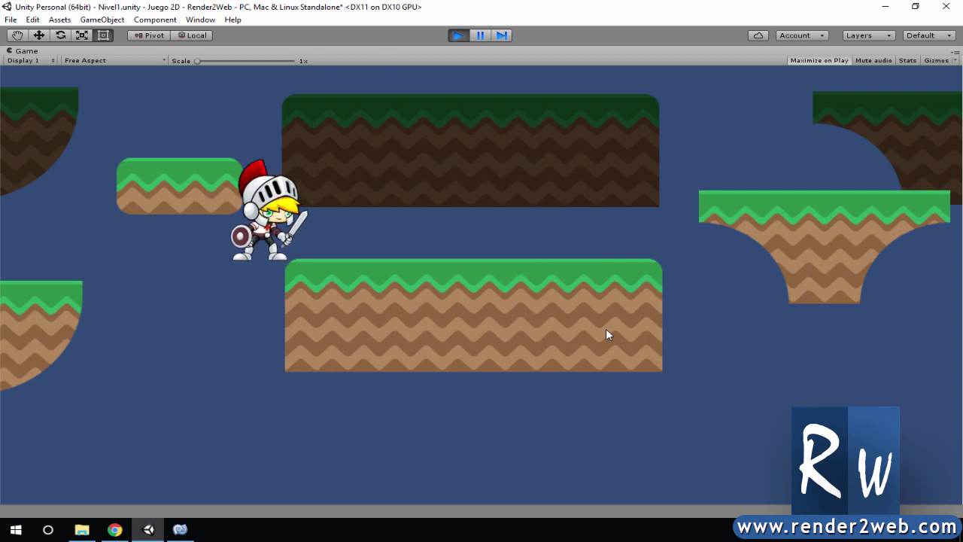
key(Right)
key(space)
key(Left)
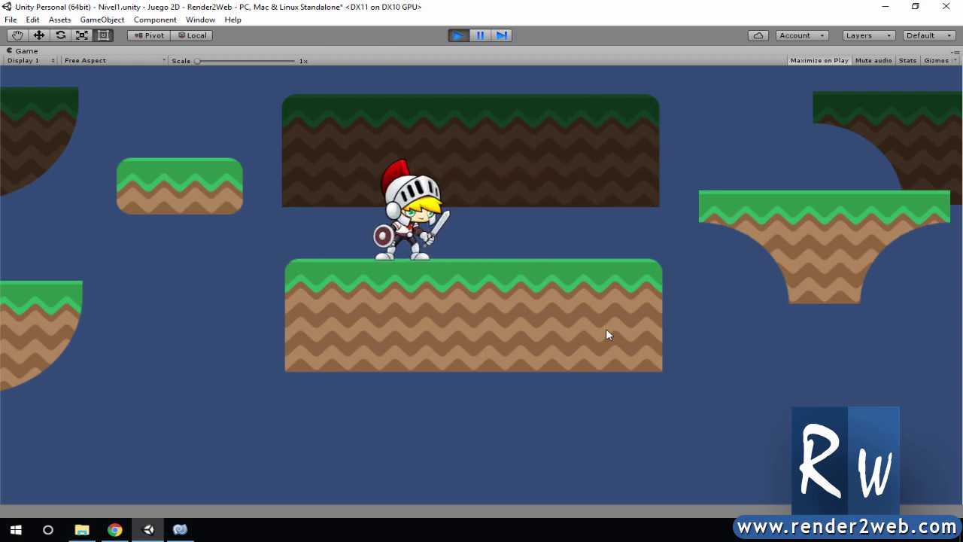
key(Right)
key(Left)
key(Right)
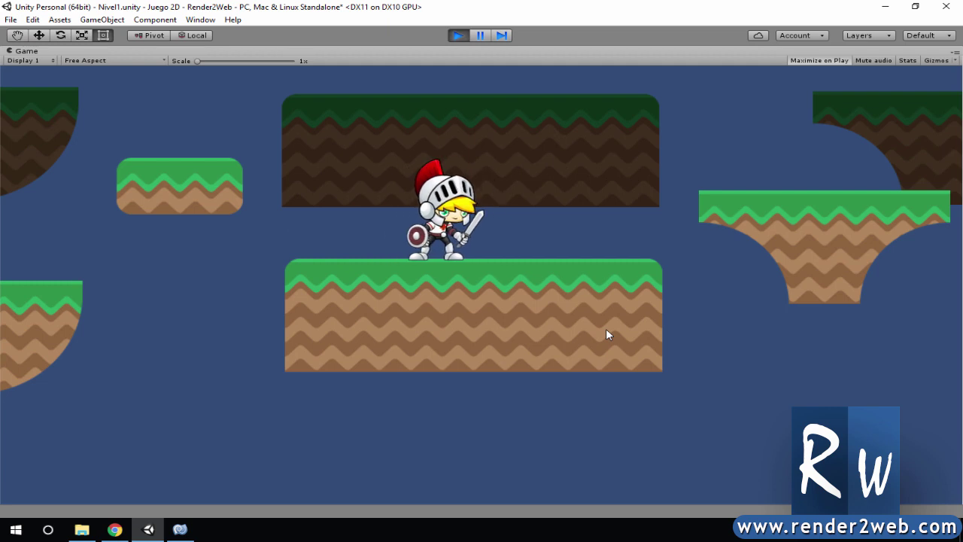
key(Right)
key(Left)
key(Right)
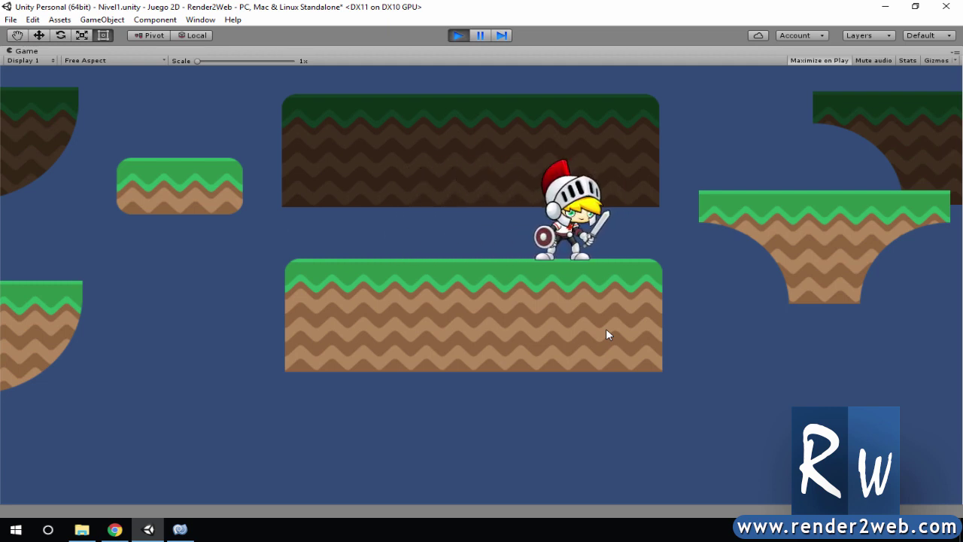
Step: Walk the knight along the middle platform, stop play mode and bring up CaballeroPlayer.cs
key(Left)
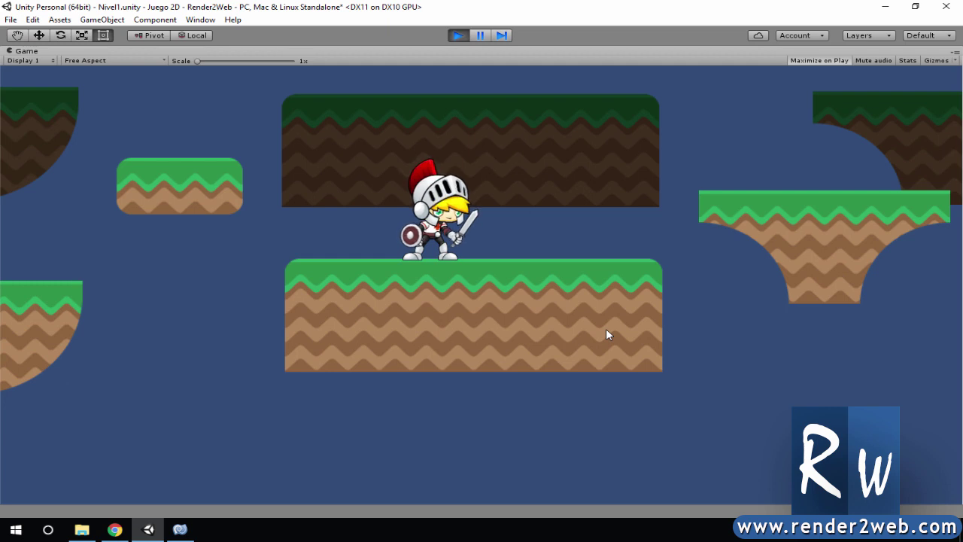
key(Right)
key(Left)
key(Right)
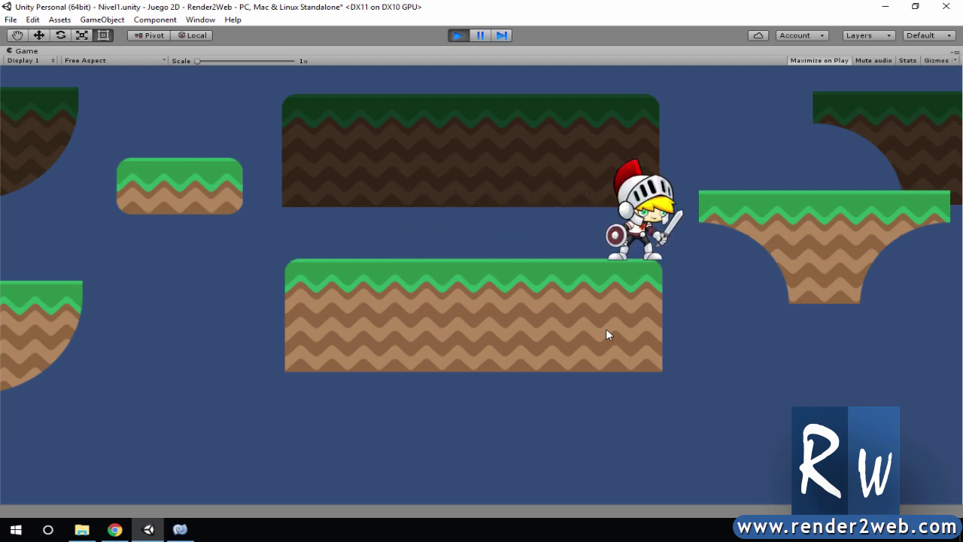
key(Left)
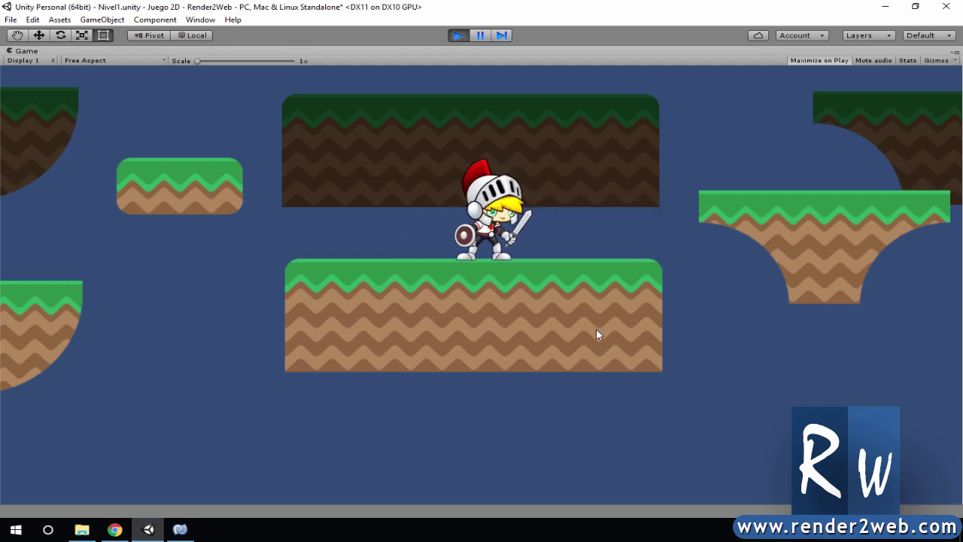
click(457, 35)
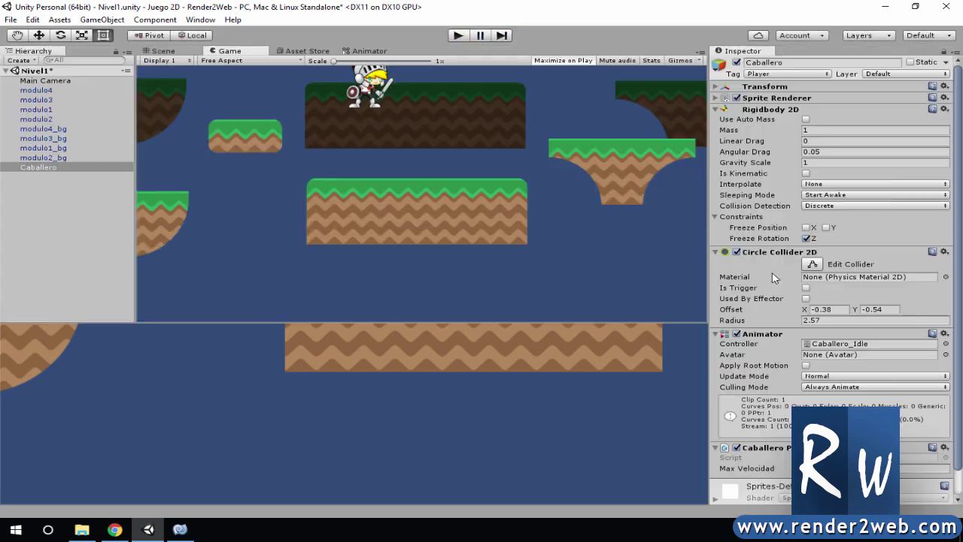
click(181, 529)
Step: Add a '//voltear caballero' comment below the maxVelocidad declaration
click(407, 149)
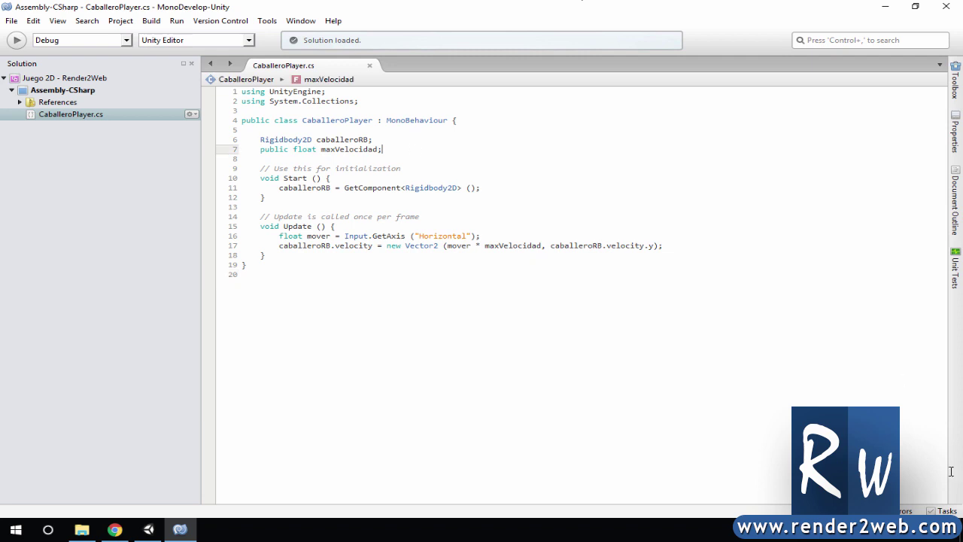
key(Return)
key(Return)
text(//)
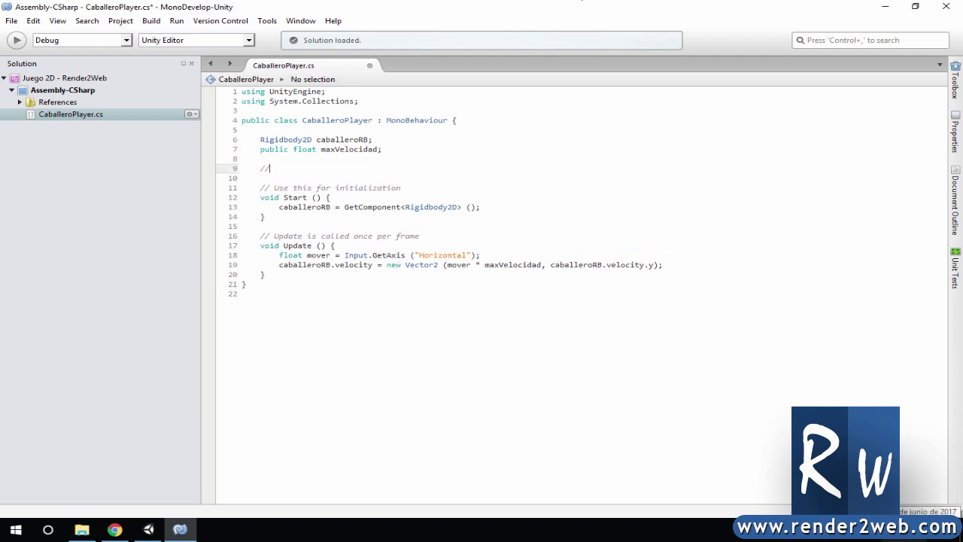
text(vp)
text(ol)
text(vear)
key(BackSpace)
key(BackSpace)
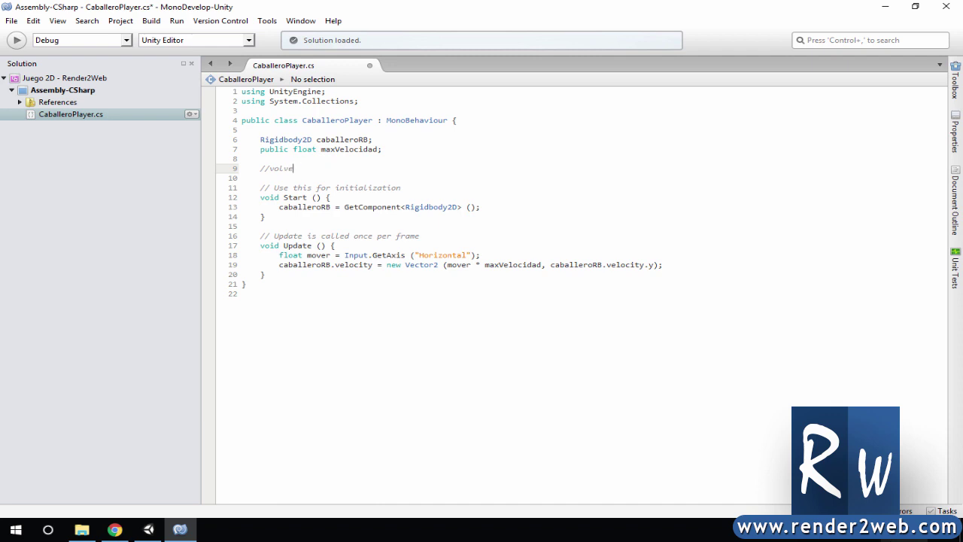
key(BackSpace)
key(BackSpace)
text(tear per)
key(BackSpace)
key(BackSpace)
text(co)
key(BackSpace)
key(BackSpace)
text(caba)
text(llero)
Step: Declare 'bool voltearCaballero = true;' under the comment and save the script
key(Return)
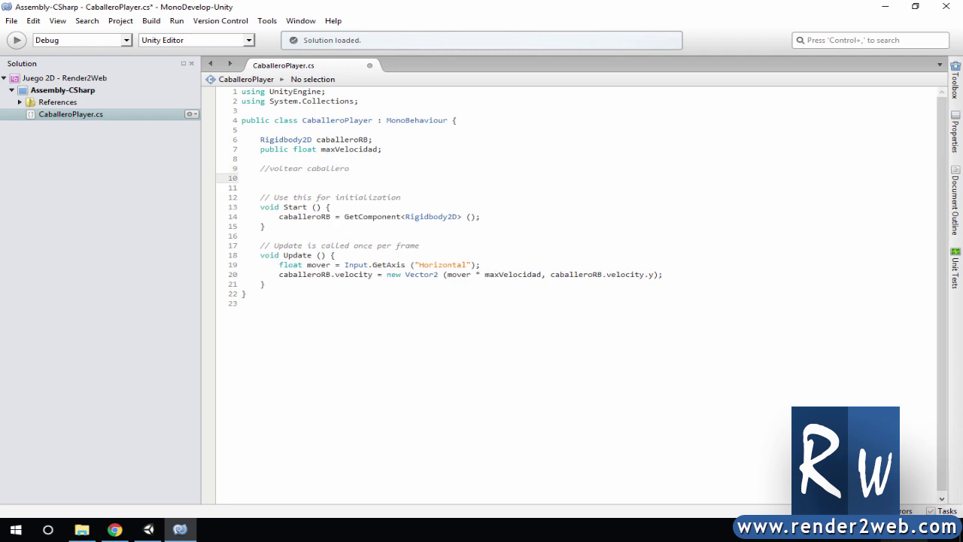
text(bool v)
text( oltearCabal)
text(le)
text(lero)
text(true)
text(;)
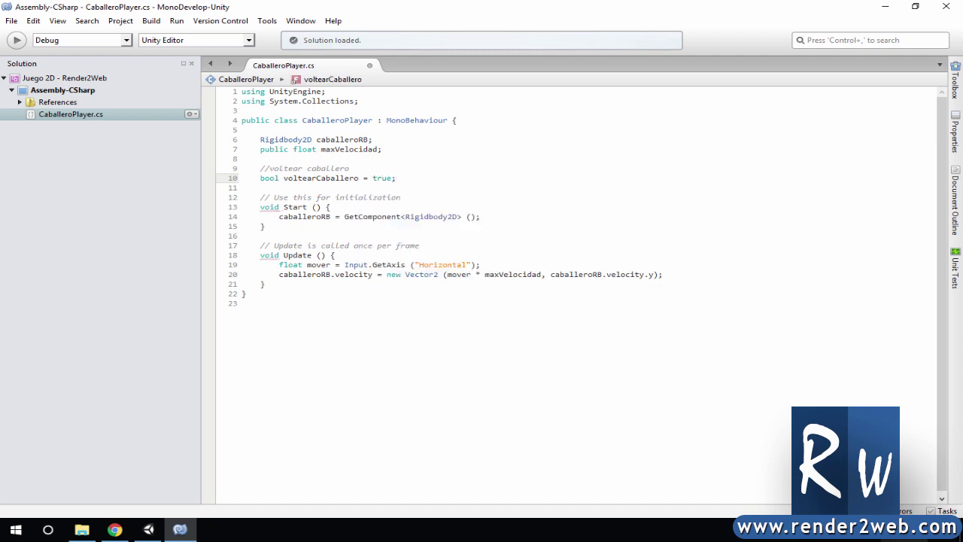
key(ctrl+s)
Step: Open blank lines after the mover line inside Update
scroll(491, 300, down, 1)
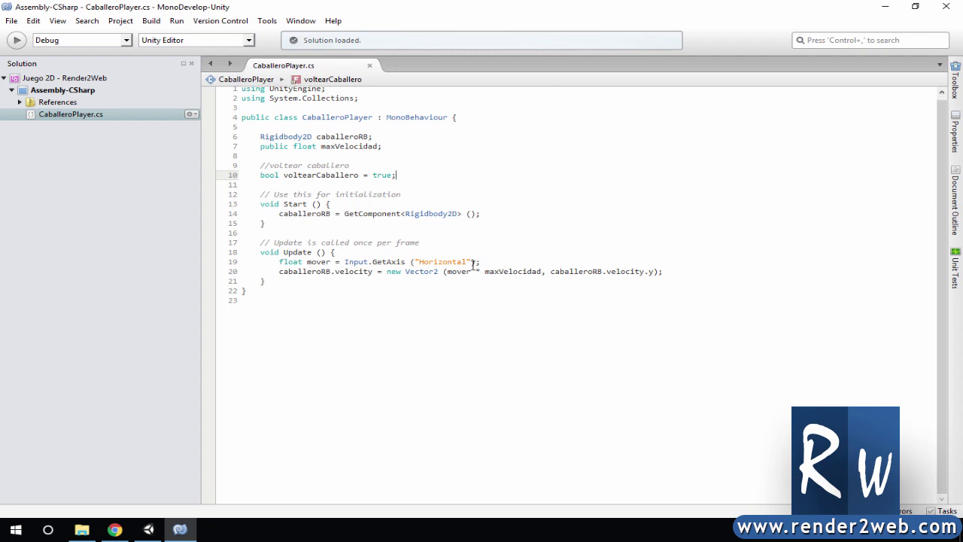
click(507, 264)
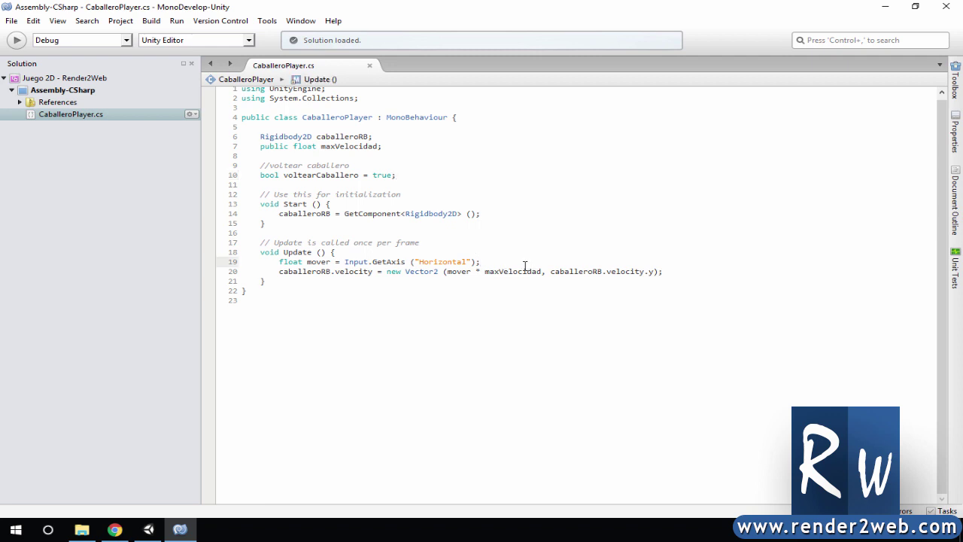
key(Return)
key(Return)
key(Return)
key(Return)
Step: Write an if block with the condition mover > 0 && !voltearCaballero
click(289, 283)
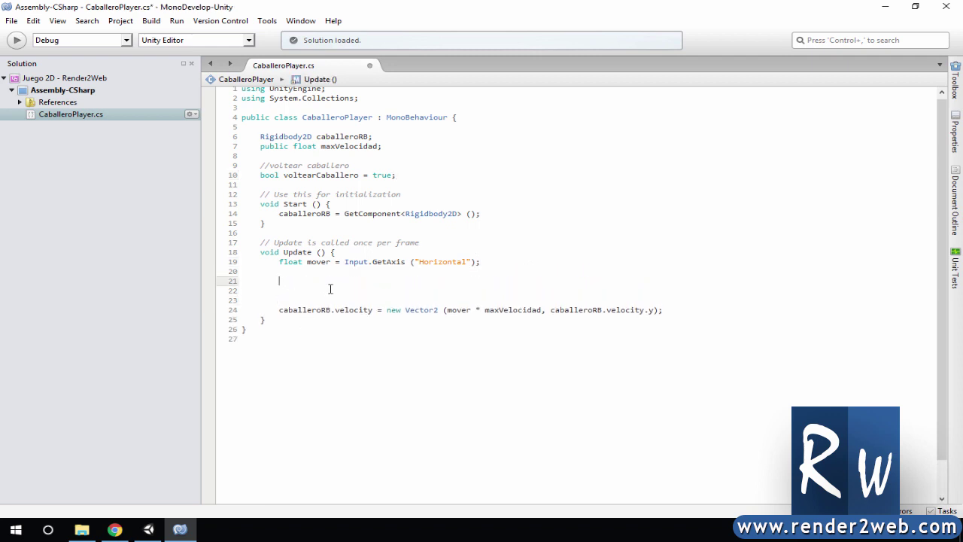
text(if)
key(Escape)
key(Tab)
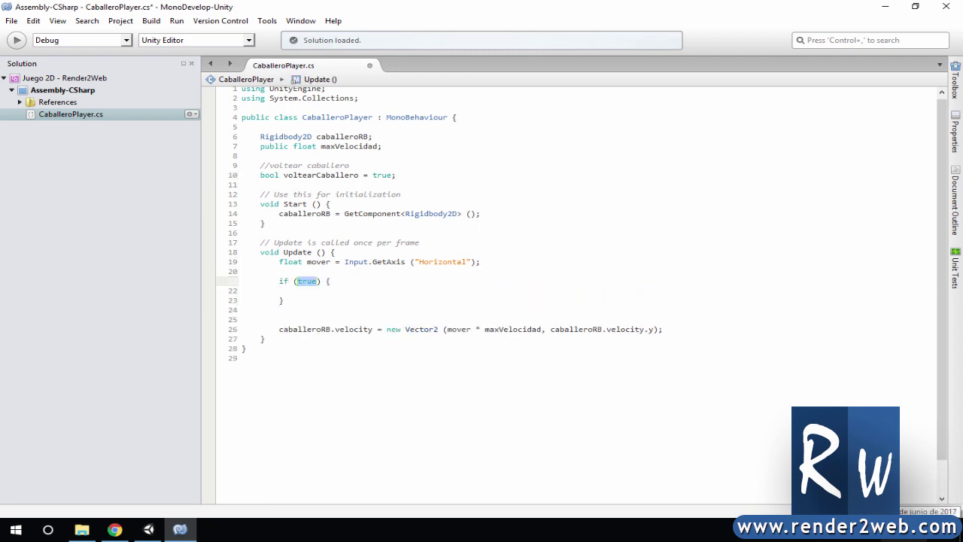
key(BackSpace)
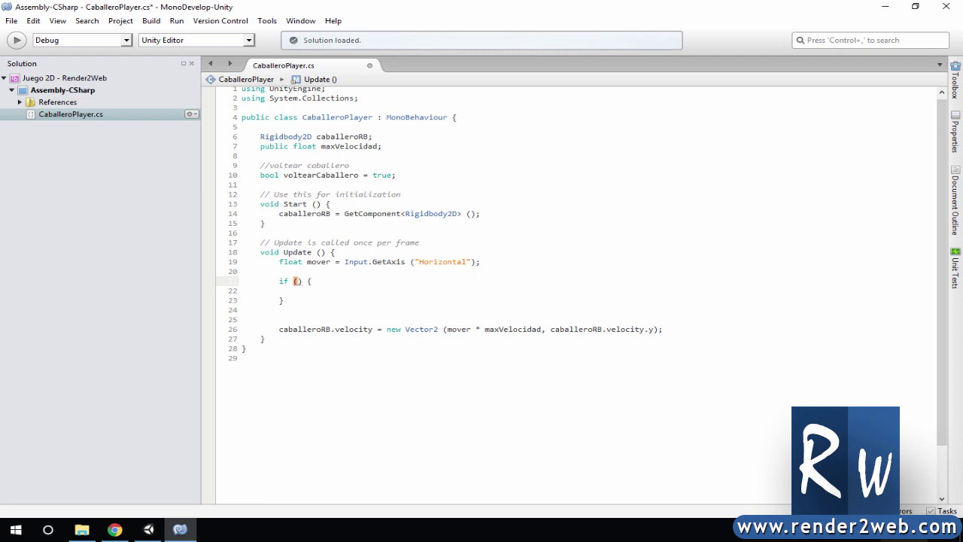
text(mover)
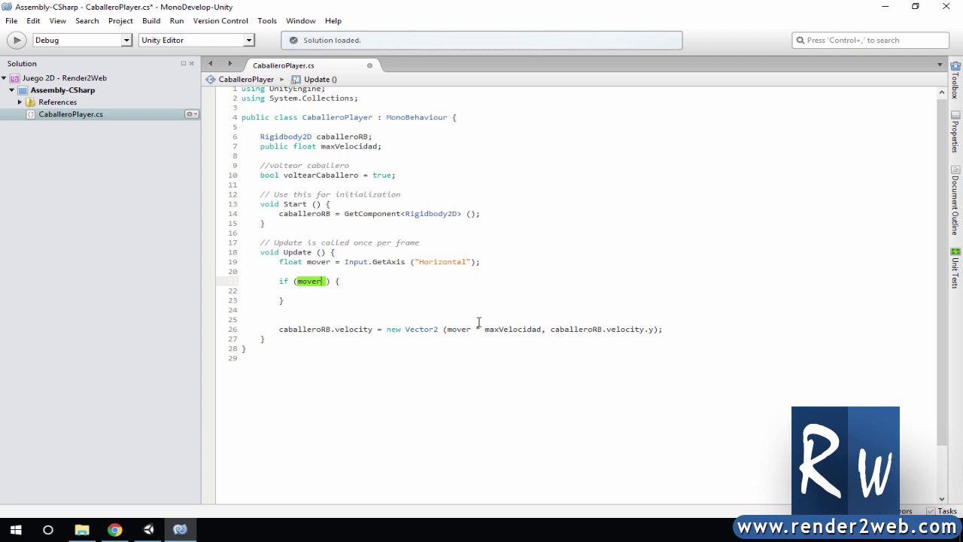
text(> )
text(0)
text( &&)
text( !)
text(vol)
key(Return)
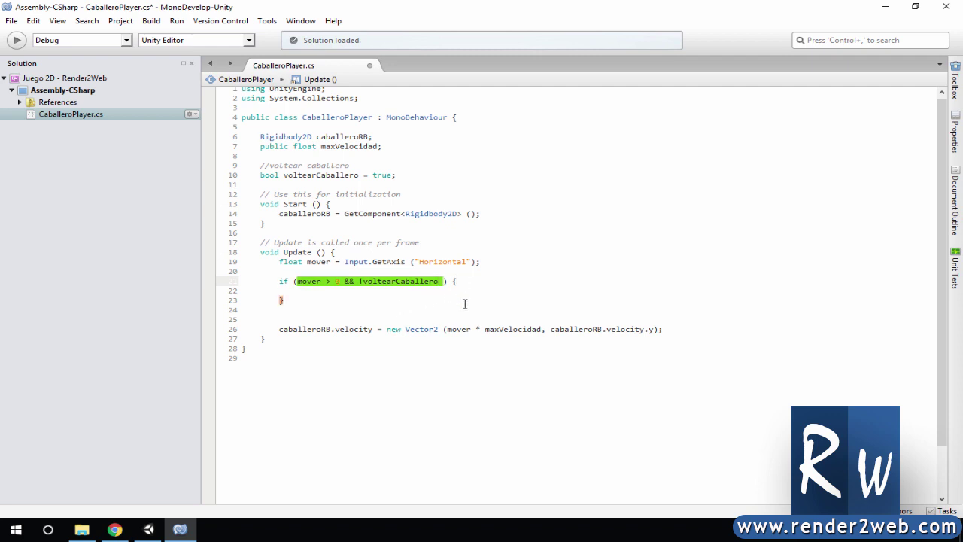
key(Return)
Step: Call voltear (); inside the if block
text(Vol)
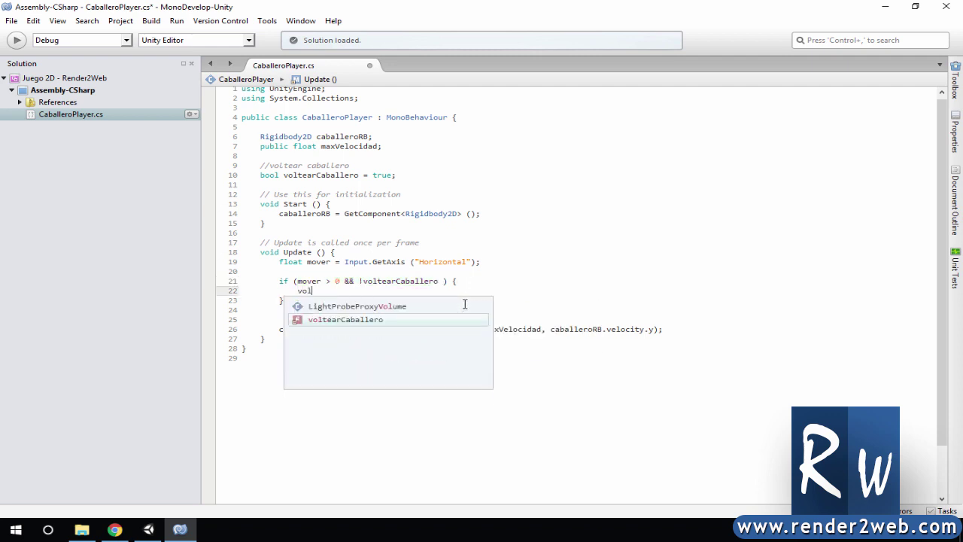
text(te)
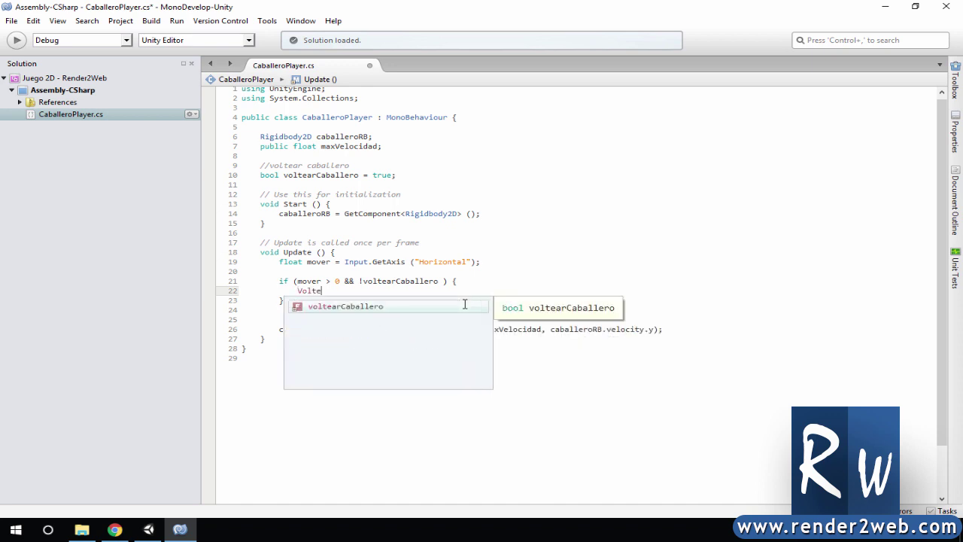
text(())
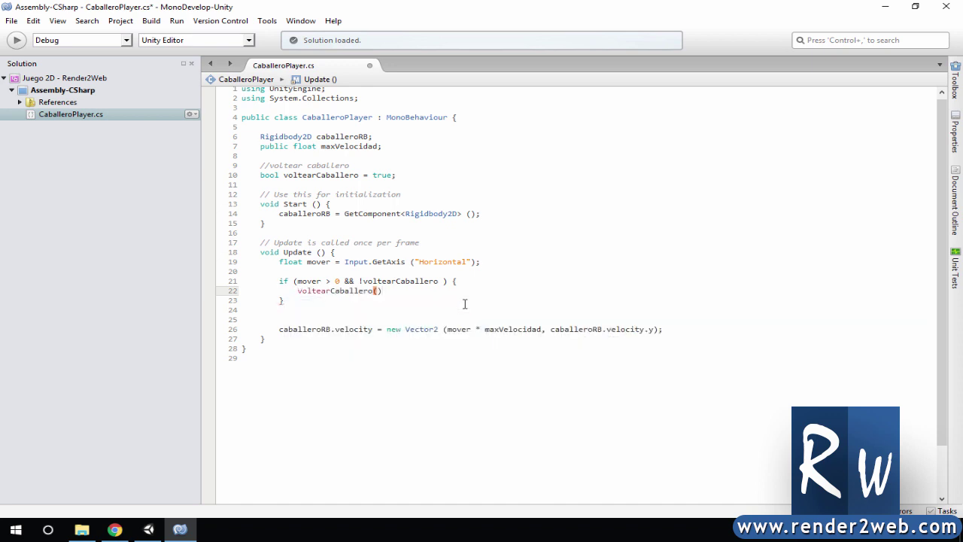
key(BackSpace)
key(BackSpace)
key(BackSpace)
key(BackSpace)
key(BackSpace)
key(BackSpace)
key(BackSpace)
key(BackSpace)
key(BackSpace)
text(();)
click(307, 302)
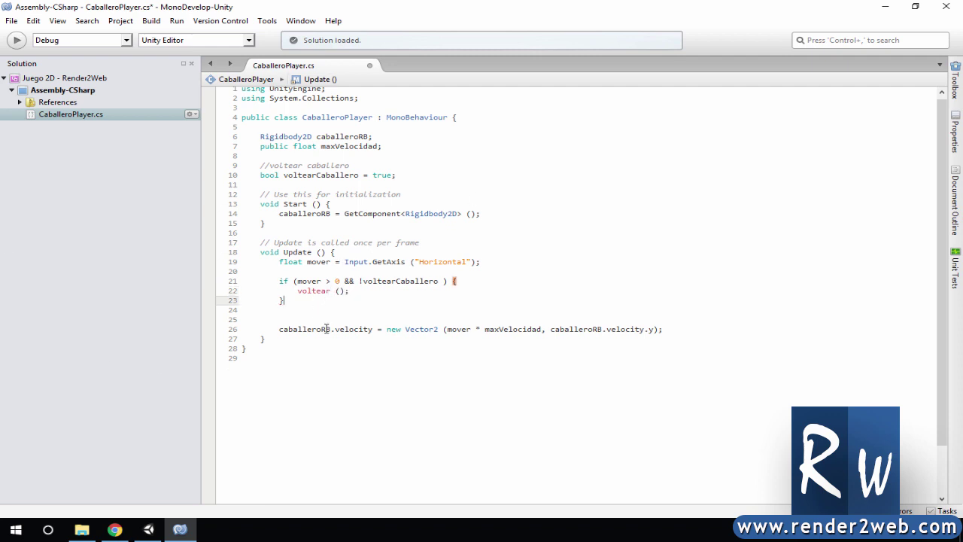
Step: Add an else if (mover < 0 && voltearCaballero) branch and save
text(else)
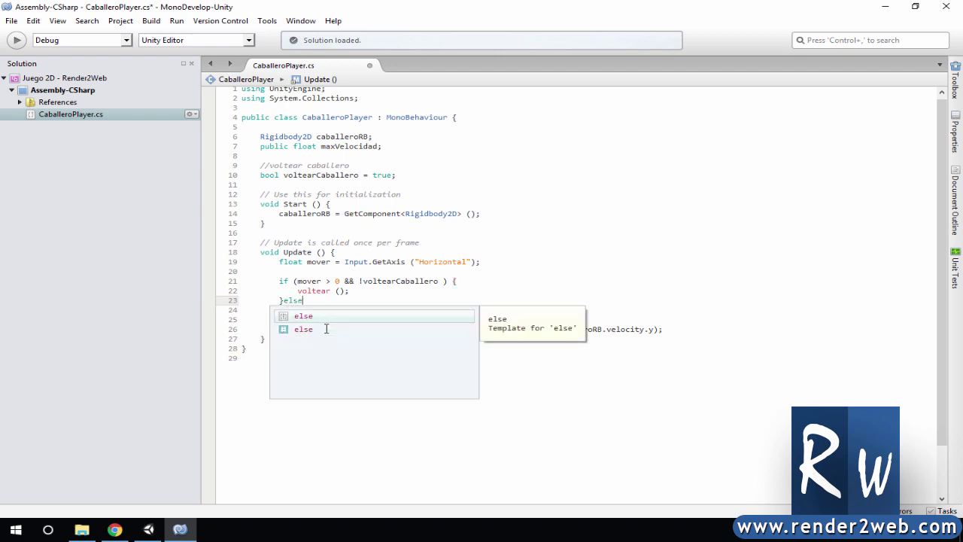
text({)
key(Return)
key(Return)
text(})
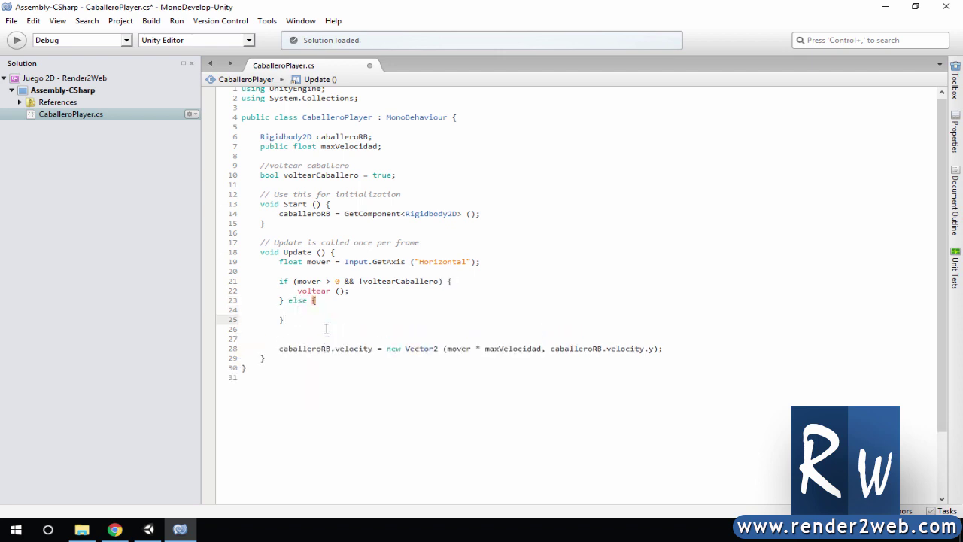
click(307, 308)
click(313, 301)
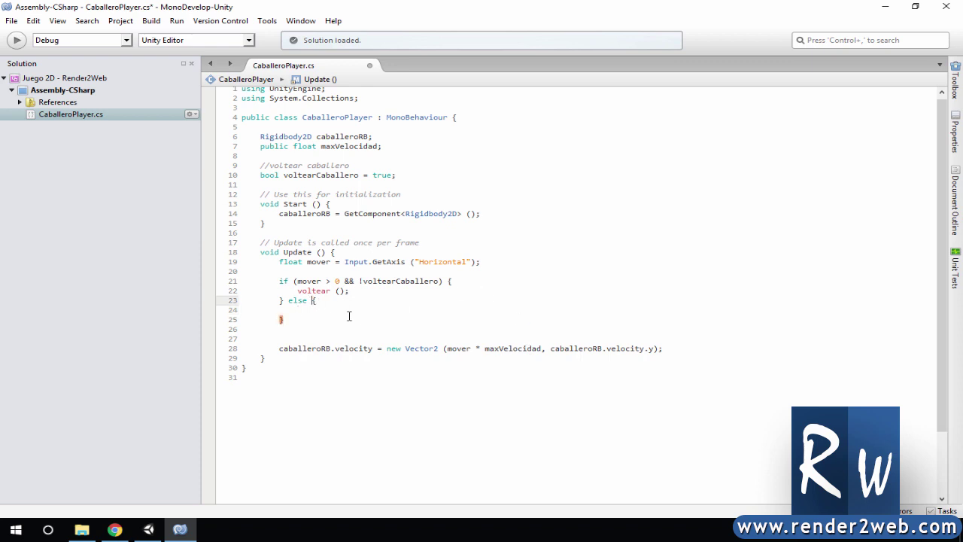
text(if)
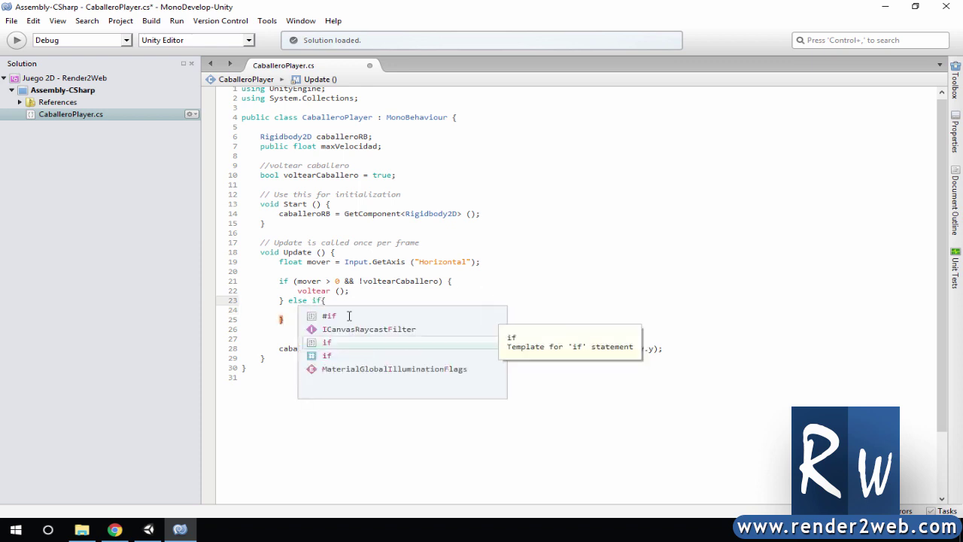
text(()
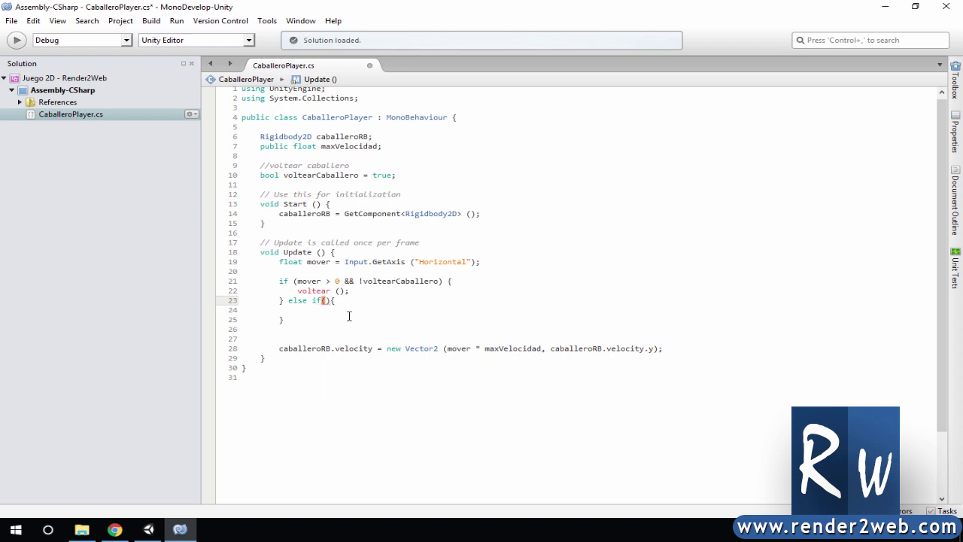
text(mo)
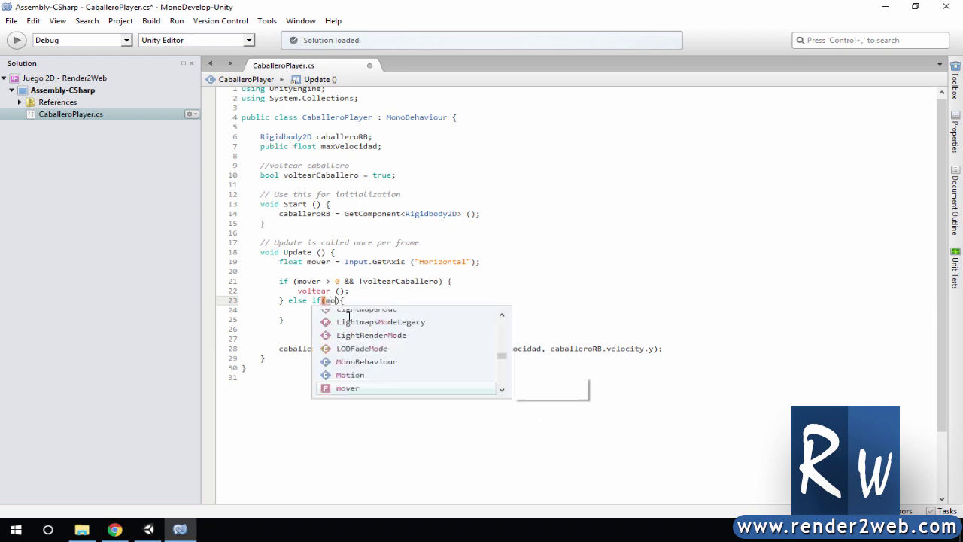
text(ver <)
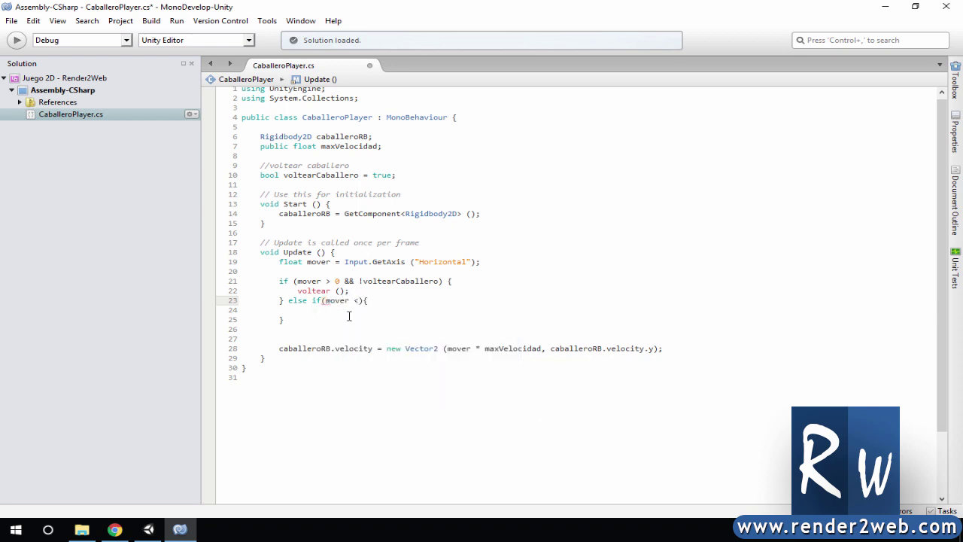
text(0 &&)
text( vol)
key(Return)
key(ctrl+s)
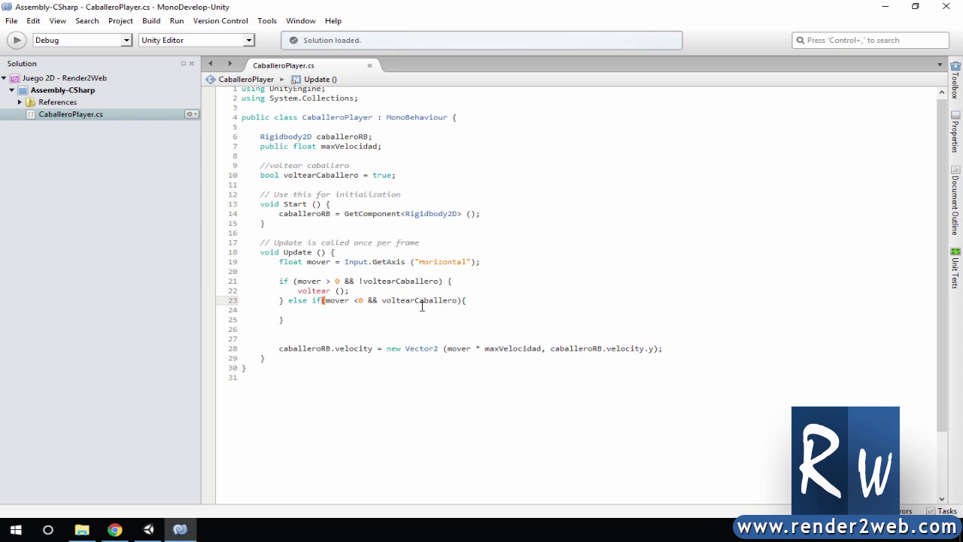
Step: Call voltear (); inside the else if branch and save
click(319, 311)
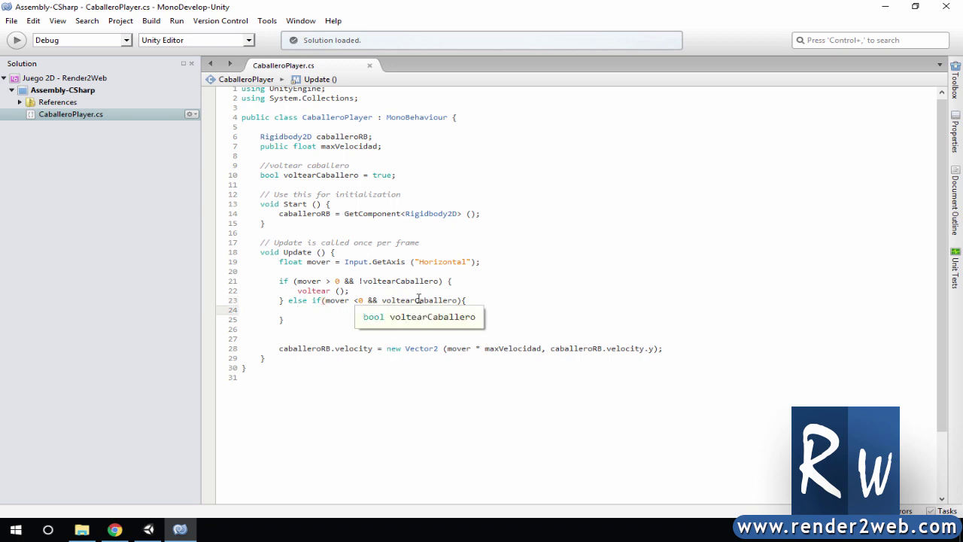
text(Volt)
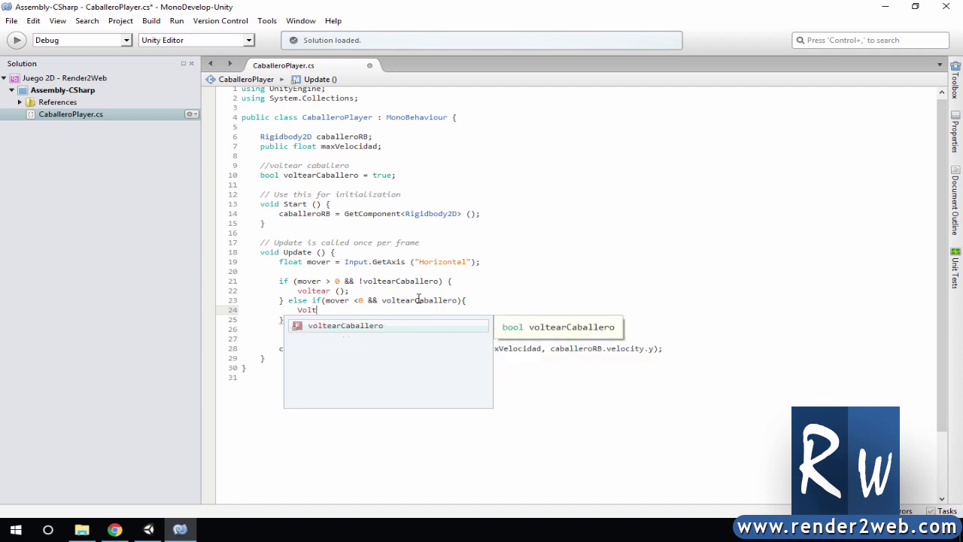
text(ear()
key(BackSpace)
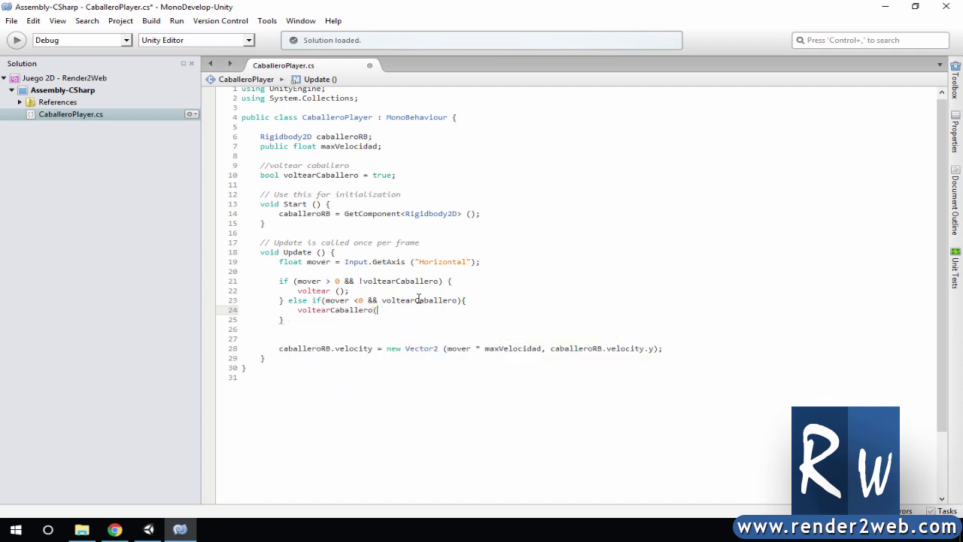
key(BackSpace)
key(BackSpace)
key(BackSpace)
key(BackSpace)
key(BackSpace)
key(BackSpace)
key(BackSpace)
text(();)
key(ctrl+s)
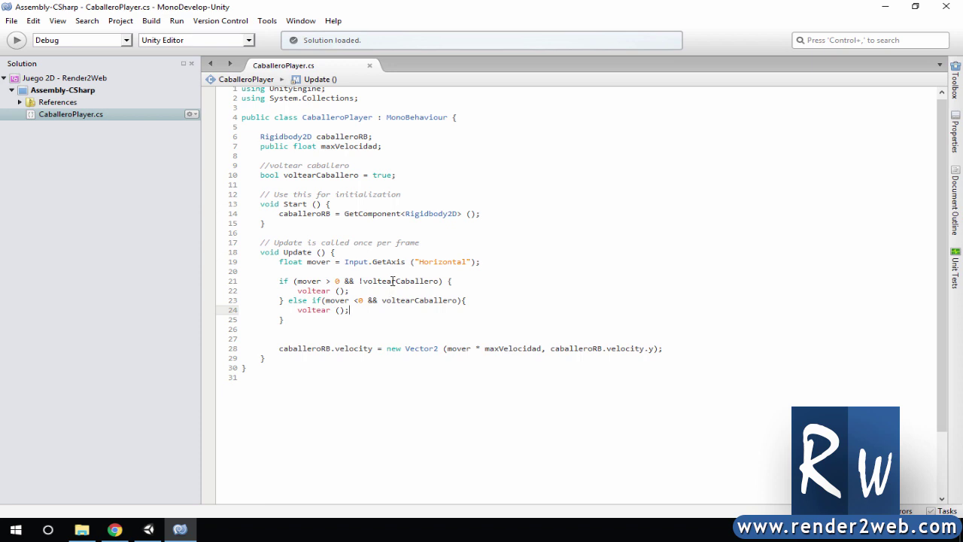
mouse_move(393, 281)
scroll(514, 322, up, 1)
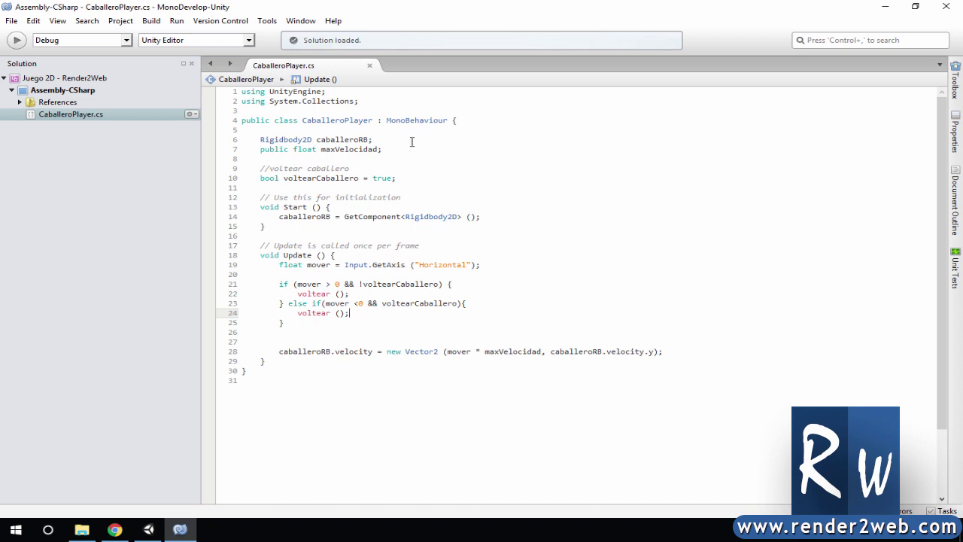
Step: Declare a 'SpriteRenderer caballeroRender;' field below voltearCaballero and save
click(429, 179)
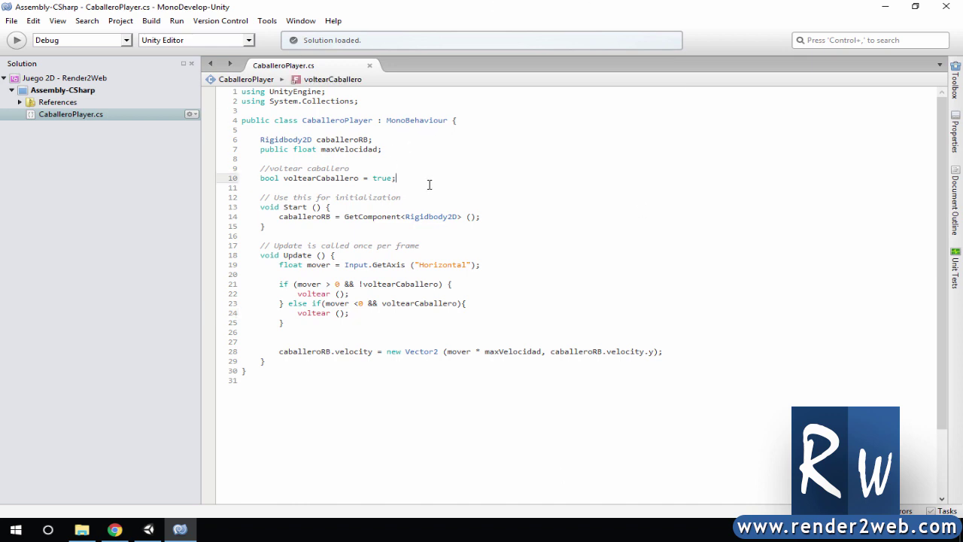
key(Return)
text(Spr)
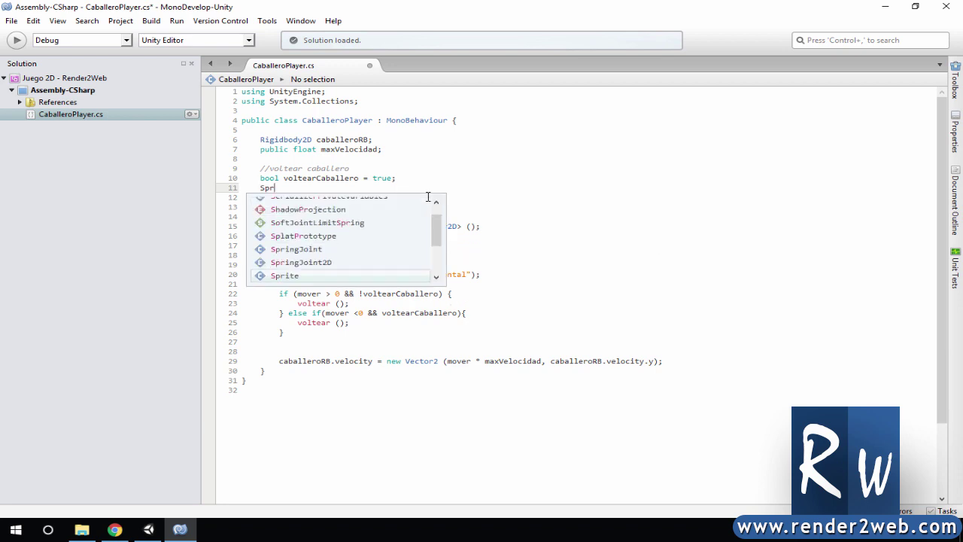
text(iteRe)
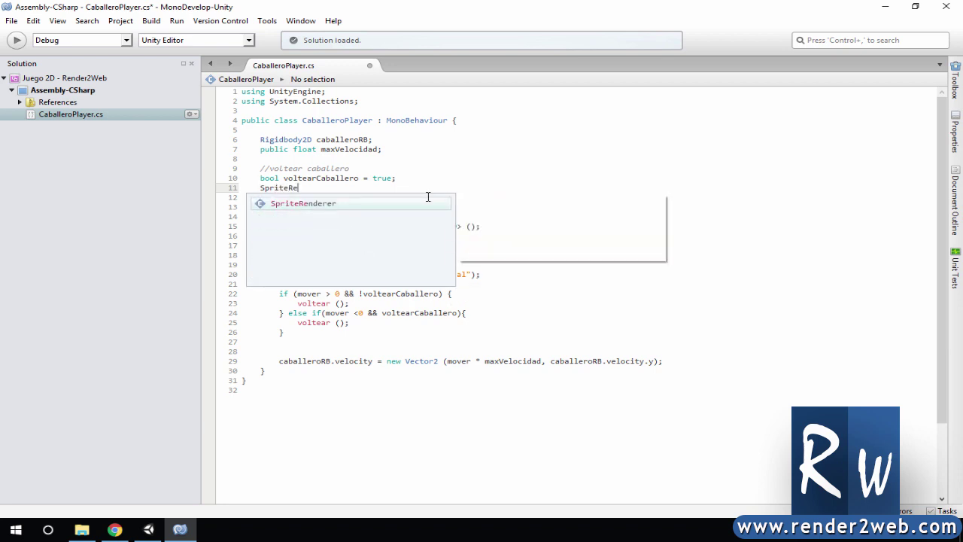
key(Return)
text(c)
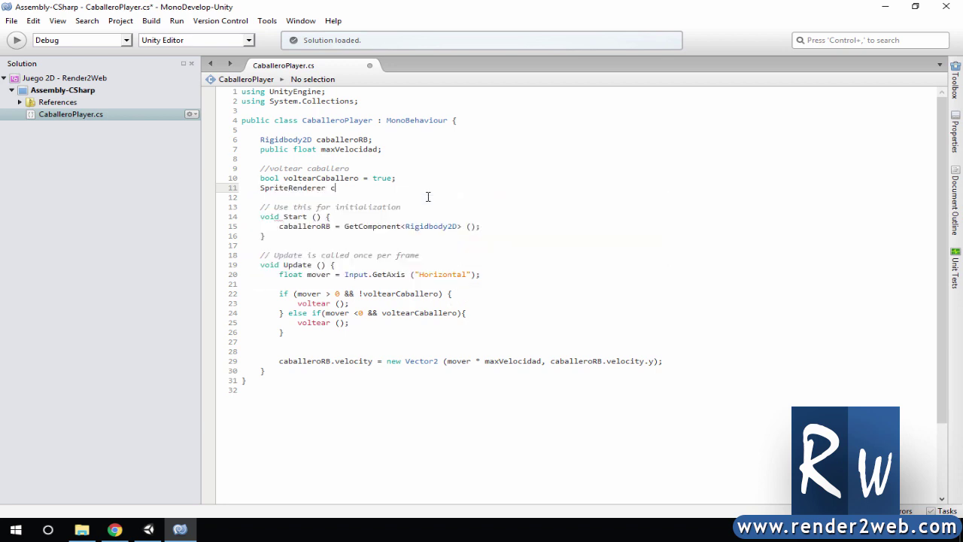
text(aballeroR)
text(ender;)
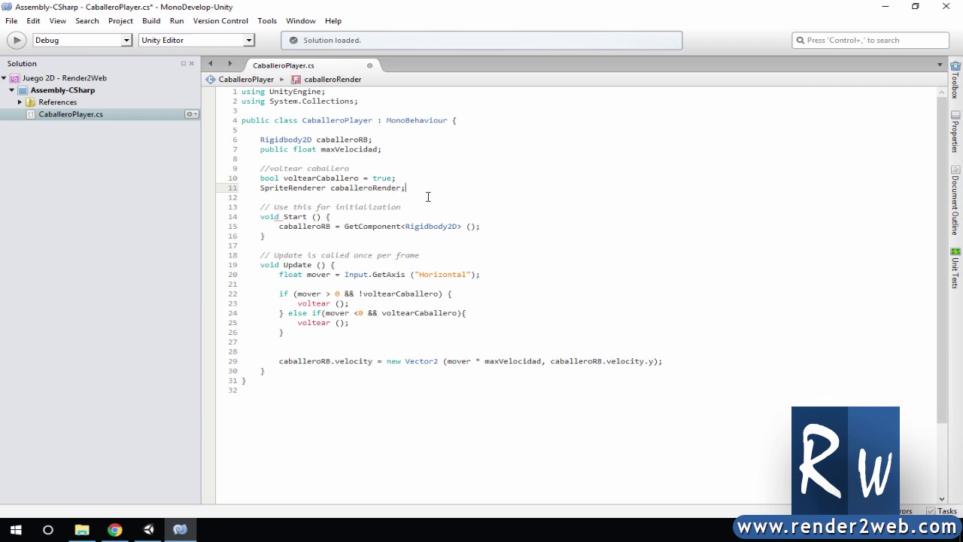
key(ctrl+s)
Step: Assign caballeroRender = GetComponent<SpriteRenderer> (); in Start and save
click(480, 226)
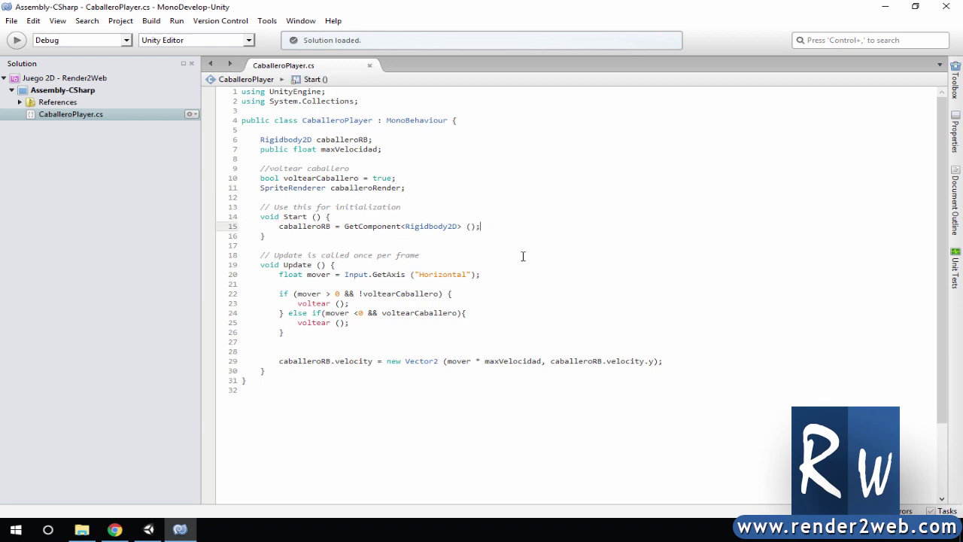
key(Return)
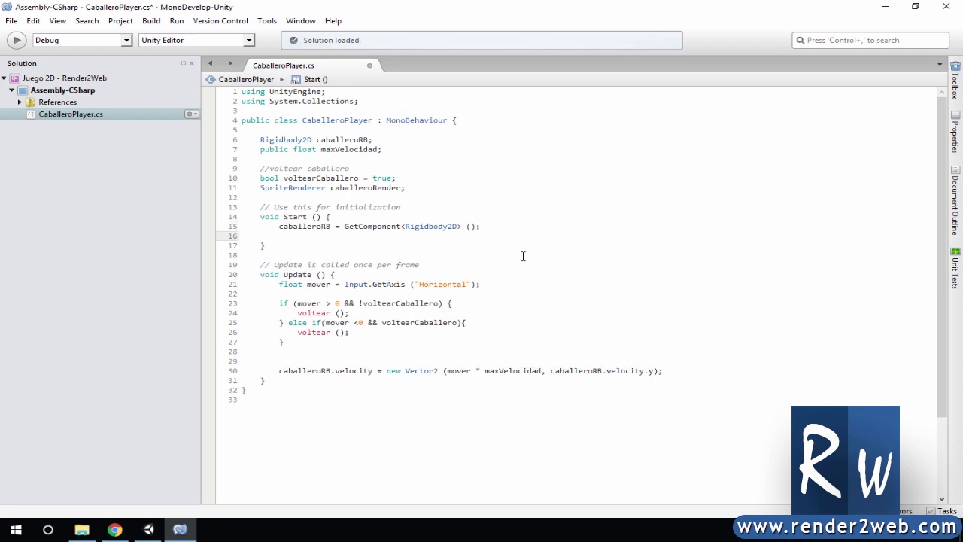
text(caba)
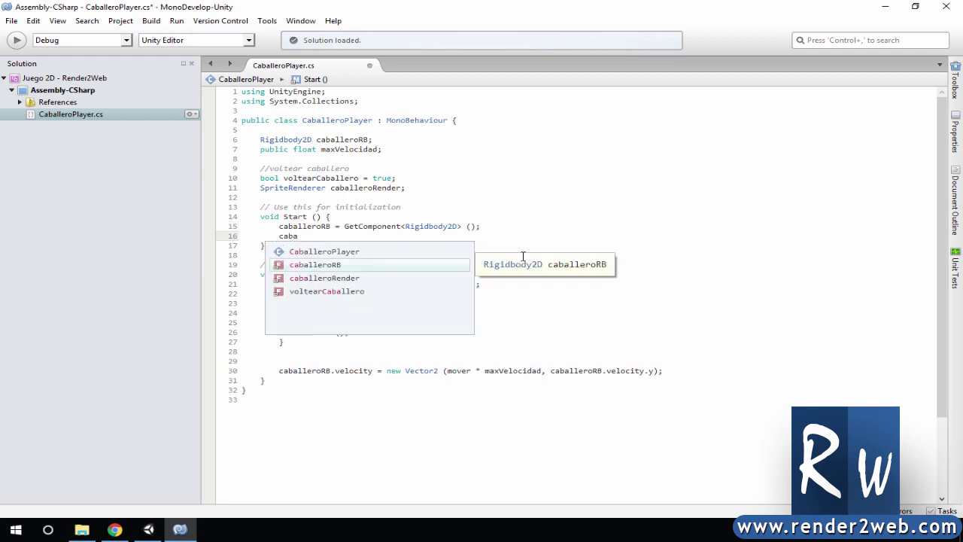
key(Return)
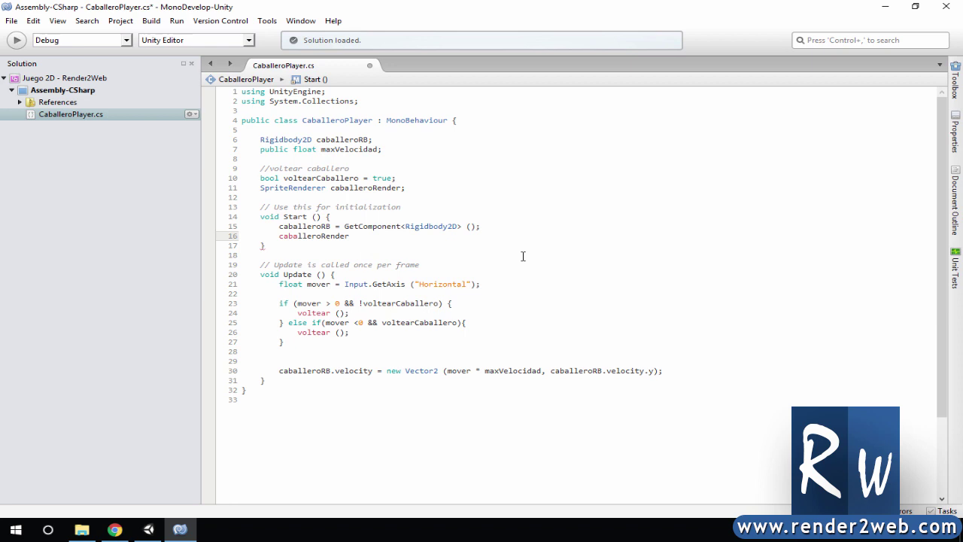
text( = )
text(GetC)
key(Return)
text(<)
key(BackSpace)
text(<)
text(S)
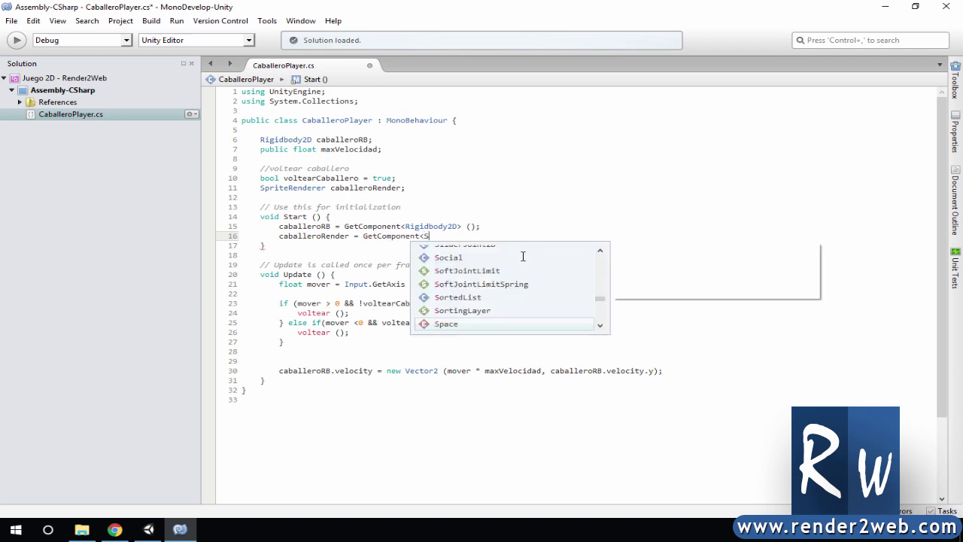
text(priteR)
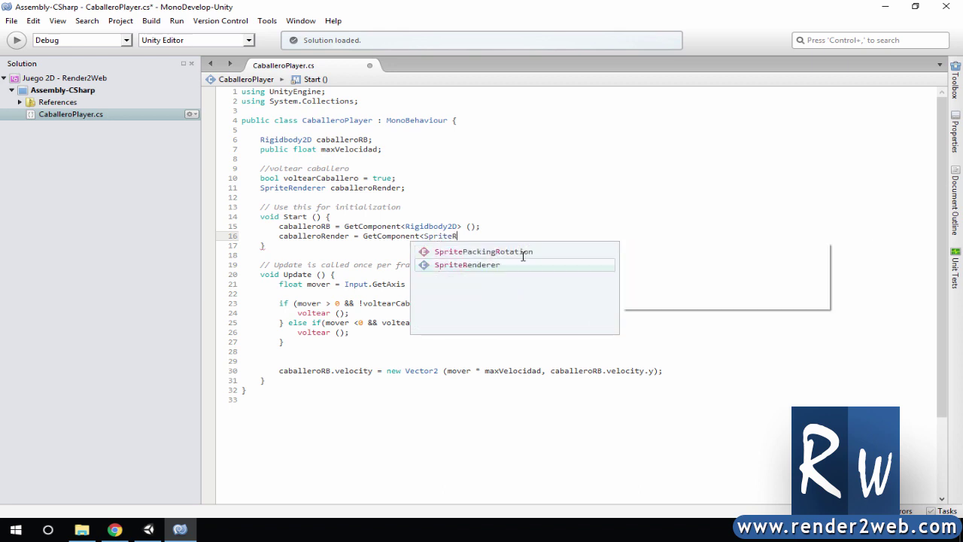
text(en)
key(Return)
text(> )
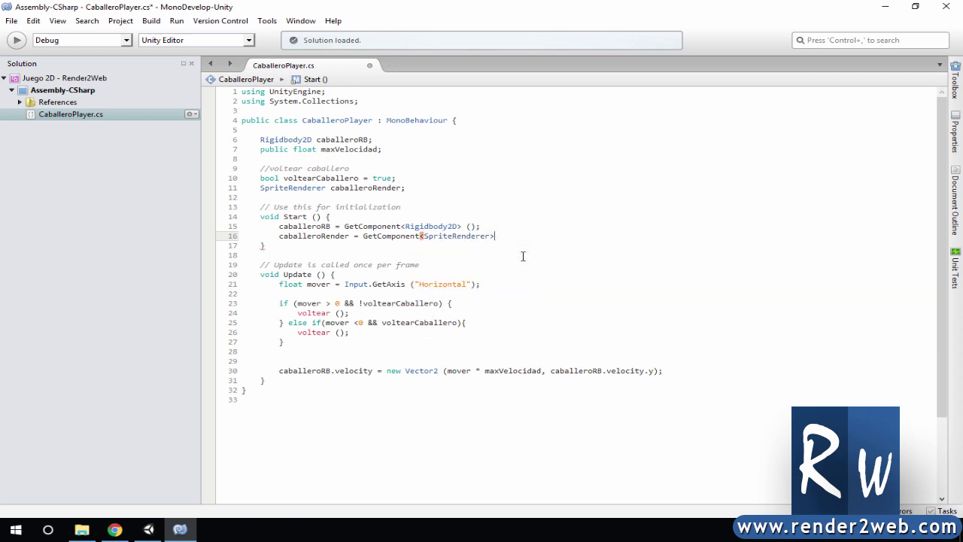
text(();)
key(ctrl+s)
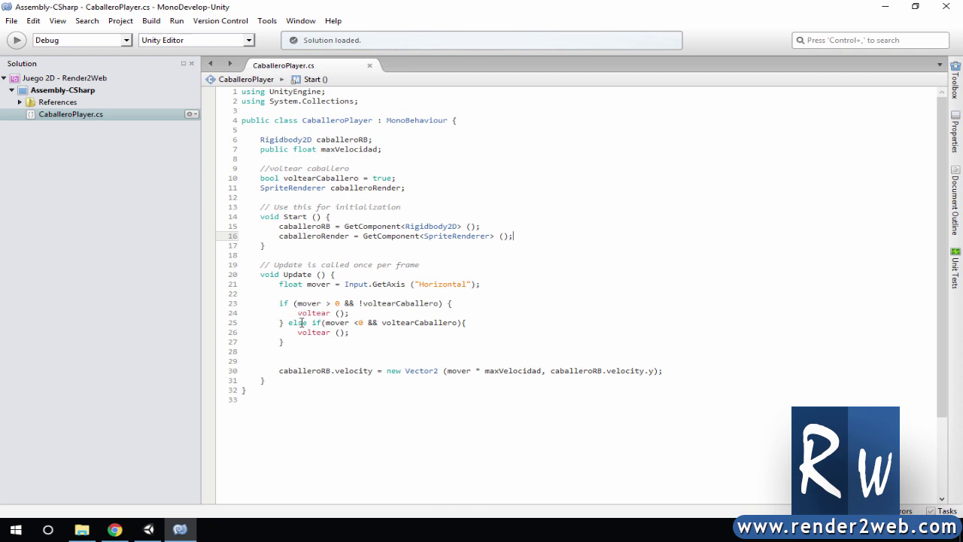
Step: Capitalise both voltear calls to Voltear () and save
click(298, 312)
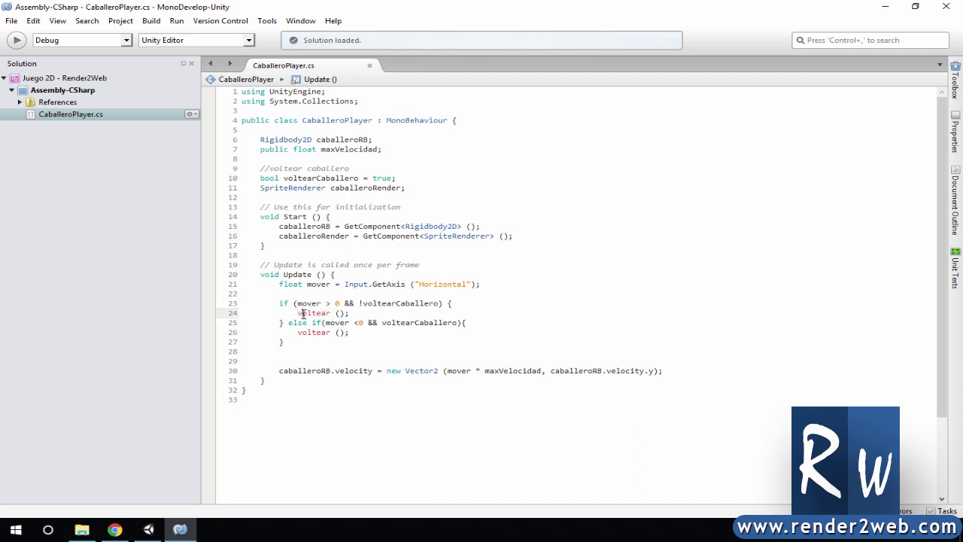
key(BackSpace)
text(V)
click(303, 332)
key(BackSpace)
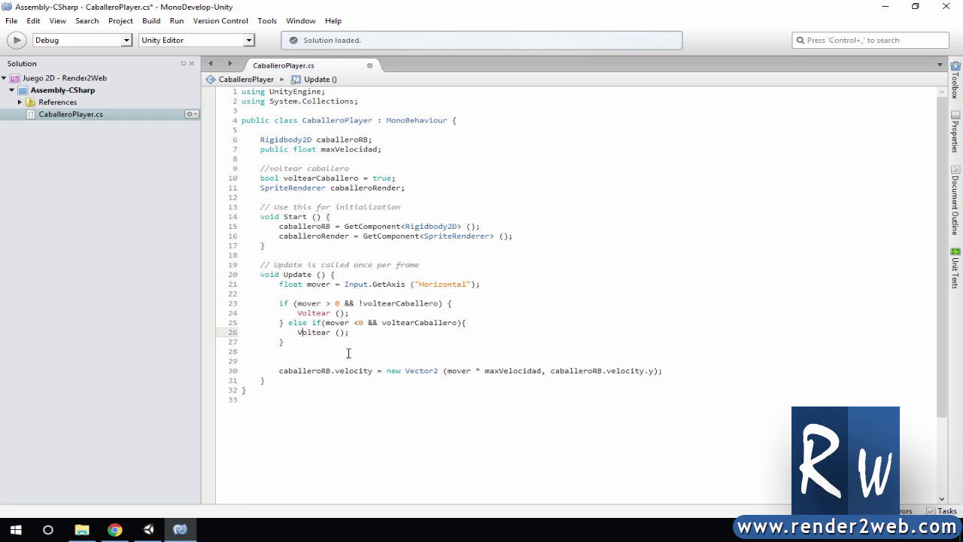
text(V)
key(ctrl+s)
Step: Open blank lines below Update's closing brace for a new method
click(282, 377)
key(Return)
key(Return)
key(Return)
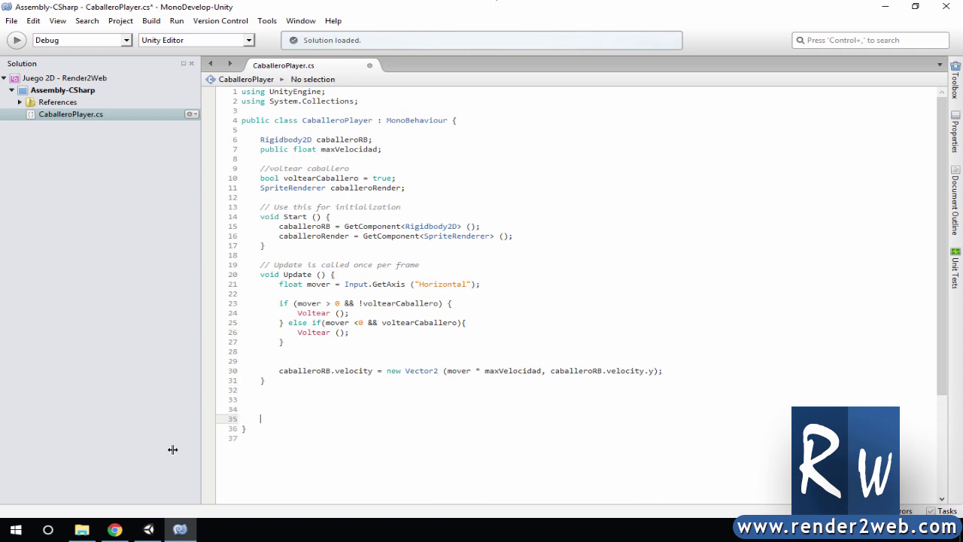
click(249, 428)
click(262, 400)
Step: Create an empty void Voltear(){ } method below Update
text(voi)
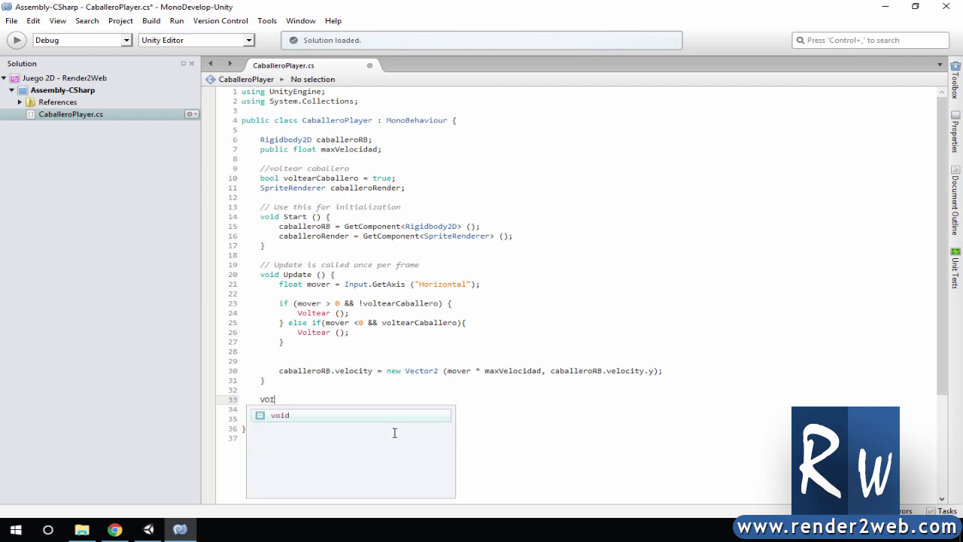
text(d )
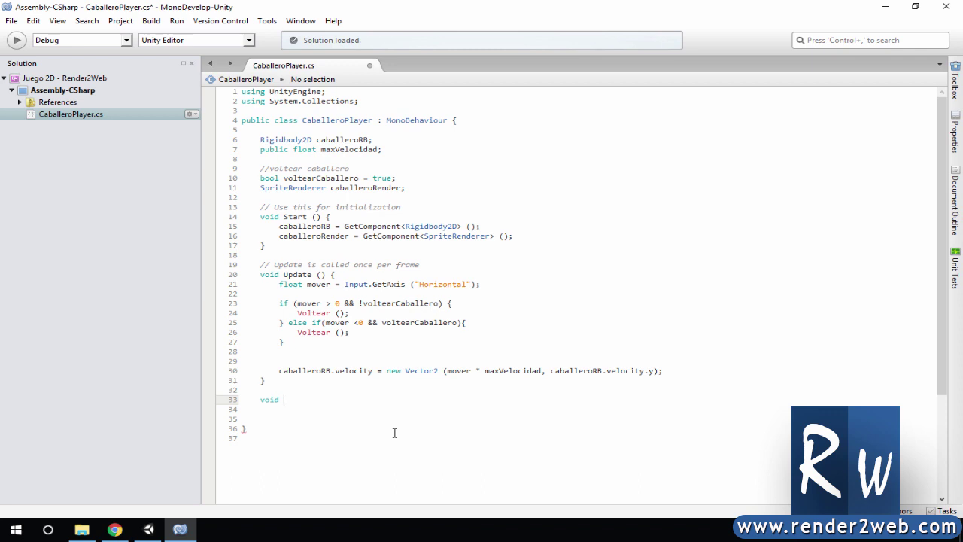
text(Vo)
key(BackSpace)
text(oltear()
text(){)
key(Return)
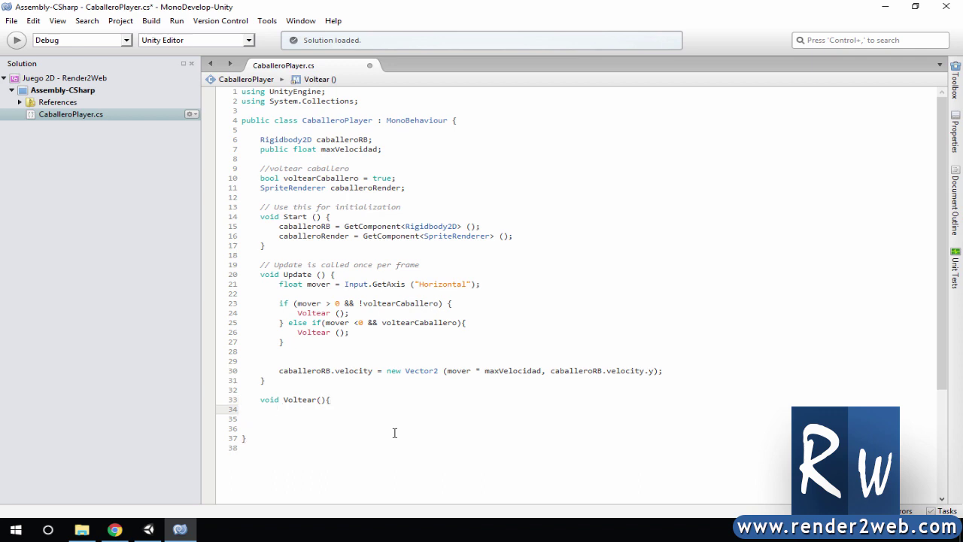
key(Return)
text(})
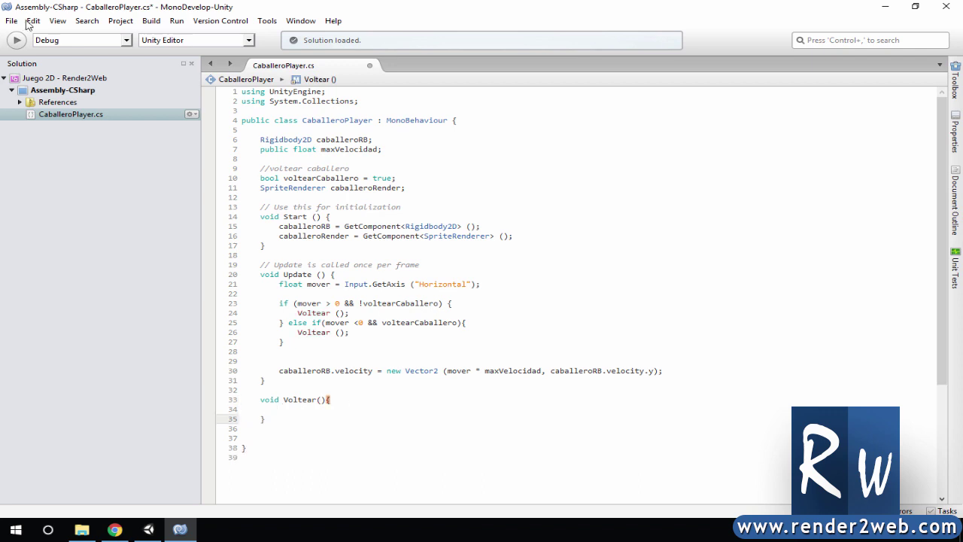
click(286, 409)
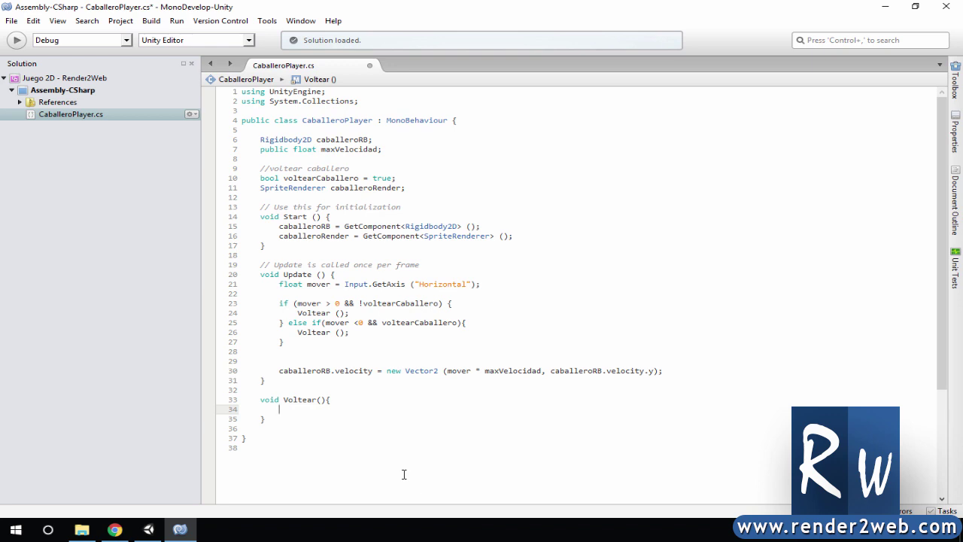
Step: Add voltearCaballero = !voltearCaballero; inside Voltear and save
text(vol)
key(Return)
text(!)
text(vol)
key(Return)
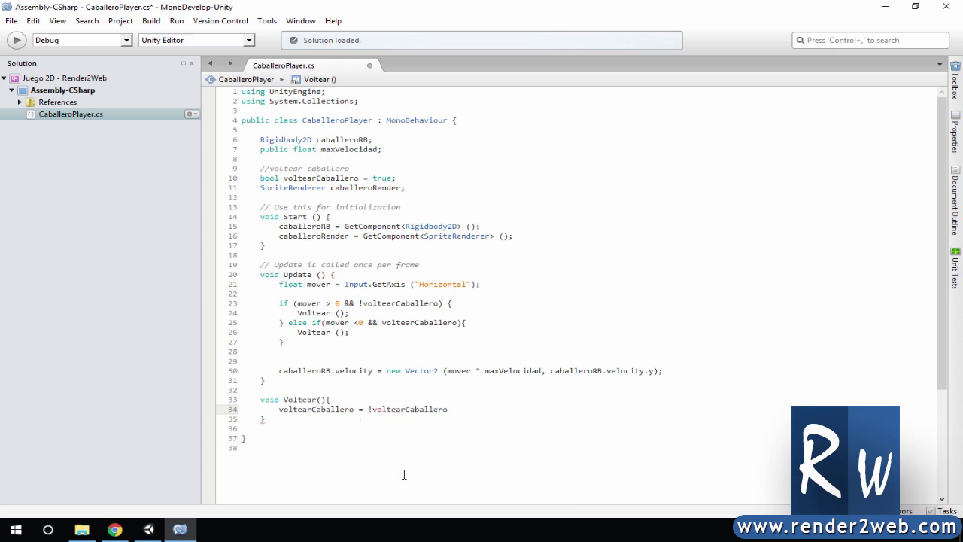
text(;)
key(ctrl+s)
Step: Add caballeroRender.flipX = !caballeroRender.flipX; to Voltear and save
key(Return)
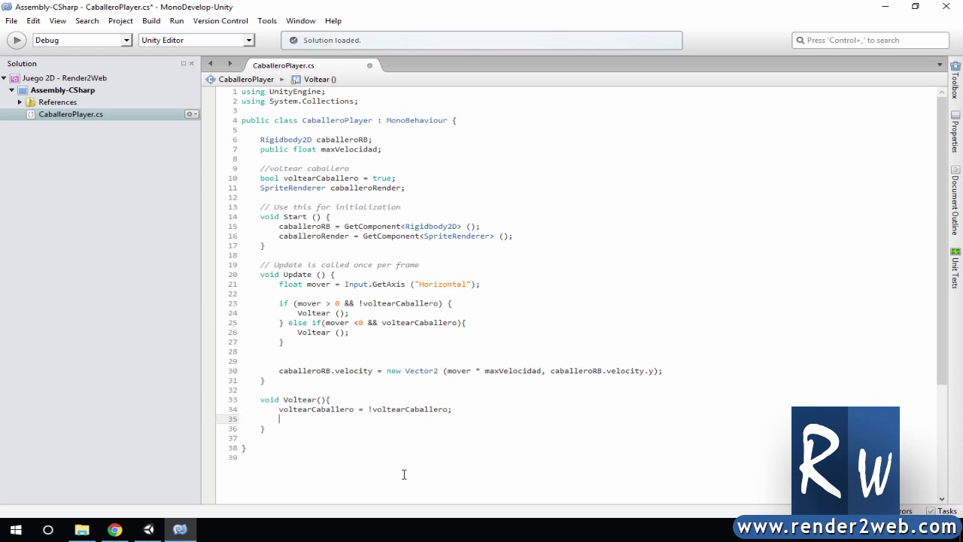
text(caball)
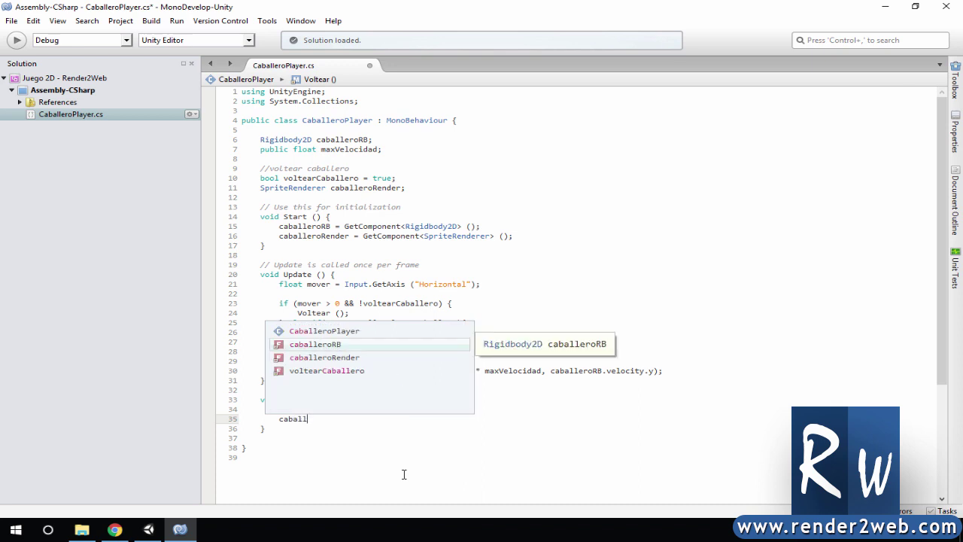
key(Down)
key(Return)
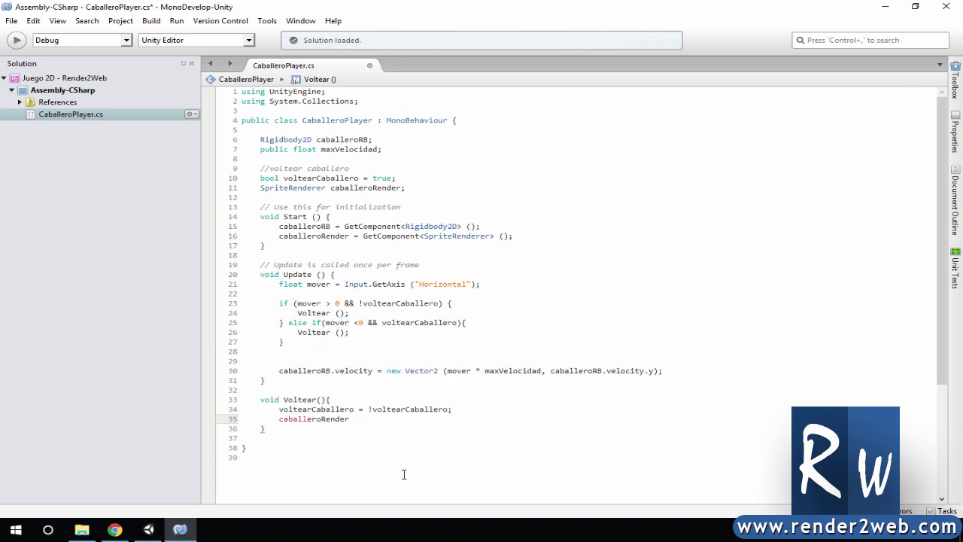
text(.fli)
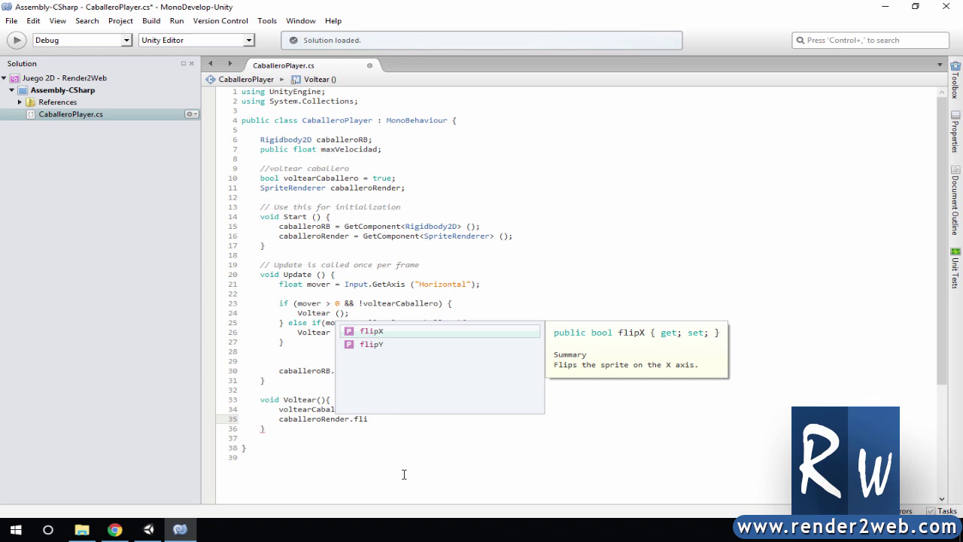
key(Return)
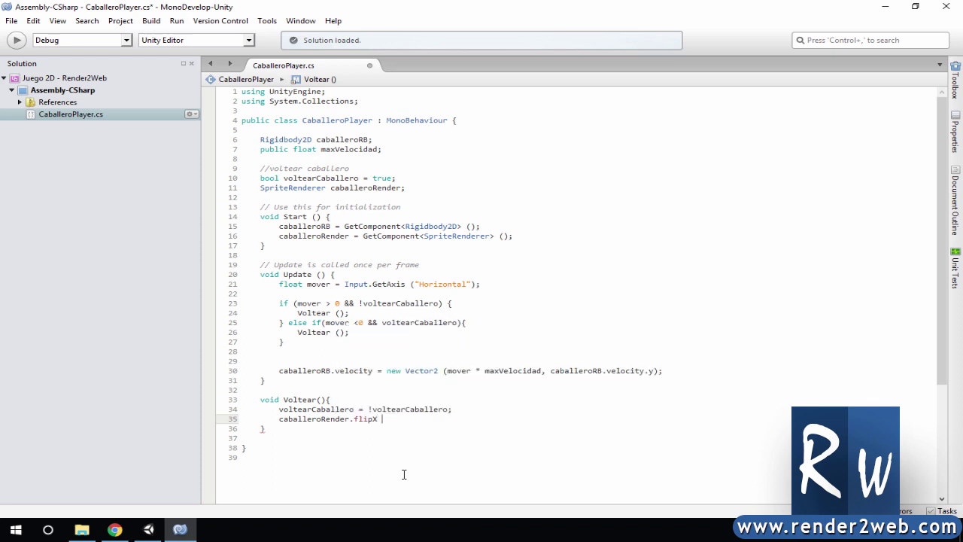
text(= !)
text(cab)
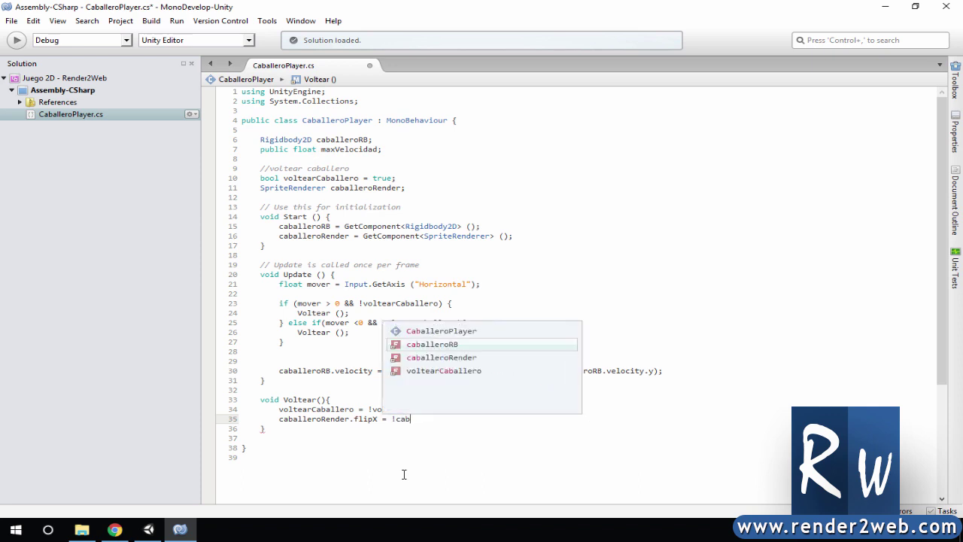
text(a)
key(Down)
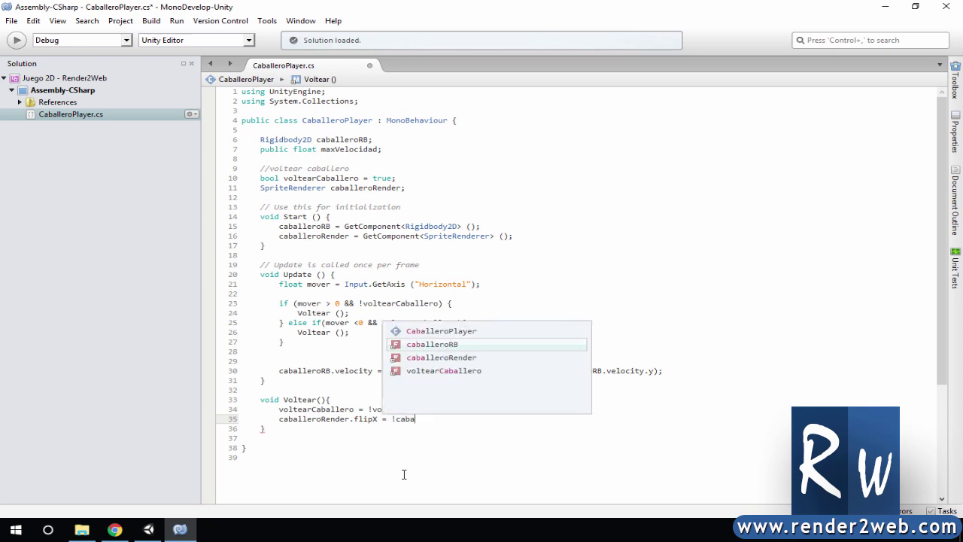
key(Return)
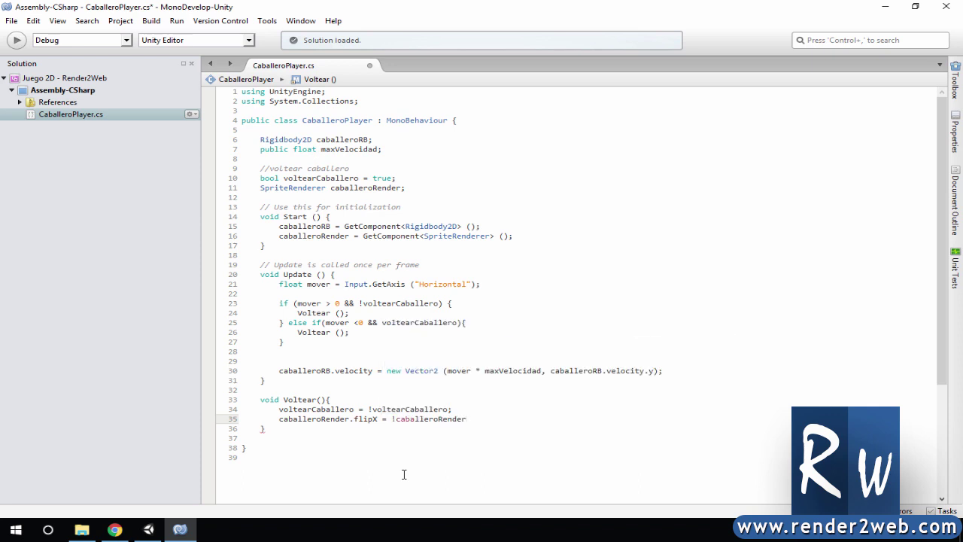
text(.fl)
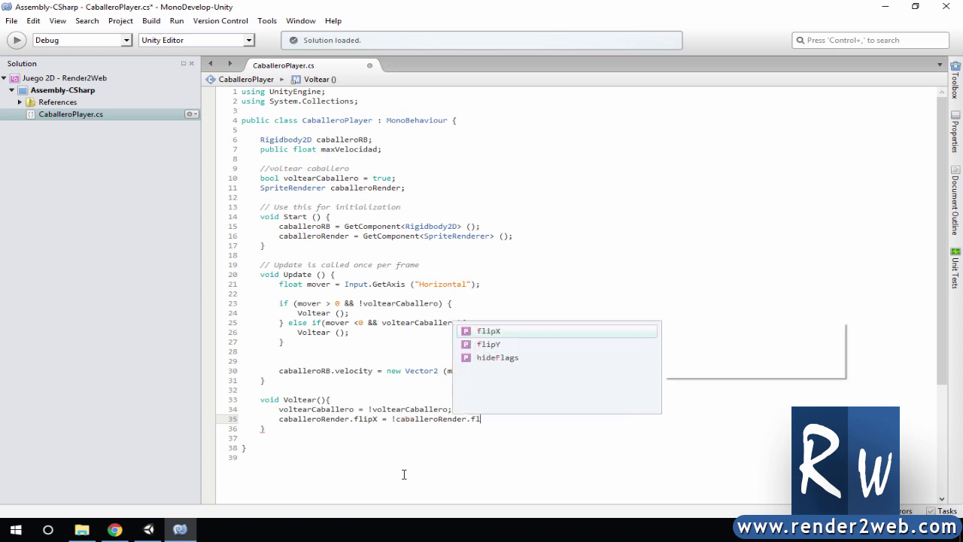
text(ip)
key(Return)
text(;)
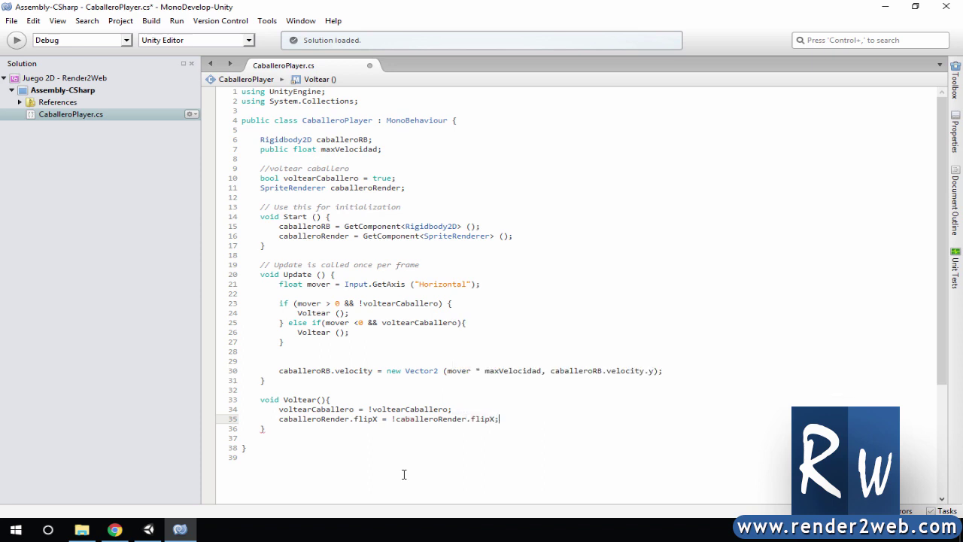
key(ctrl+s)
Step: Switch to Unity and check the Console for compile errors
click(150, 531)
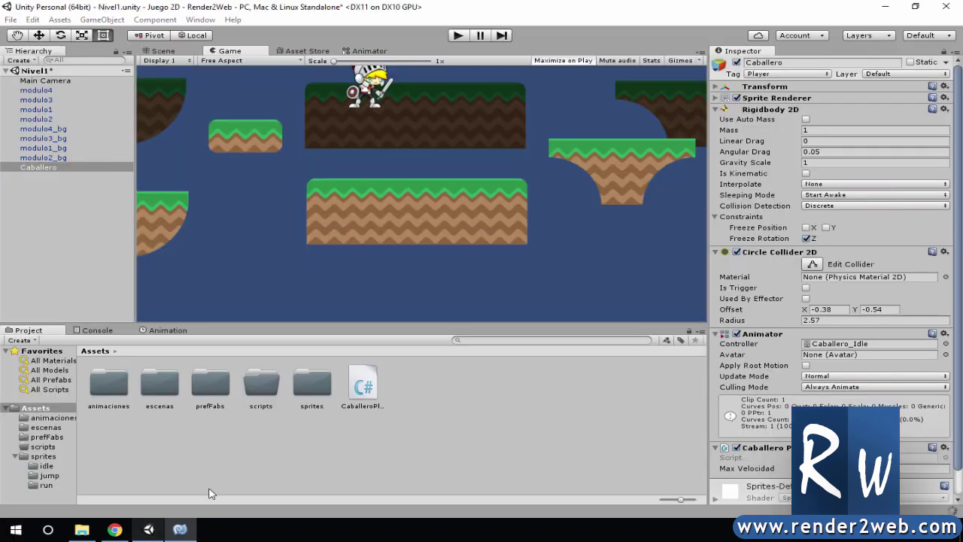
click(100, 331)
click(45, 332)
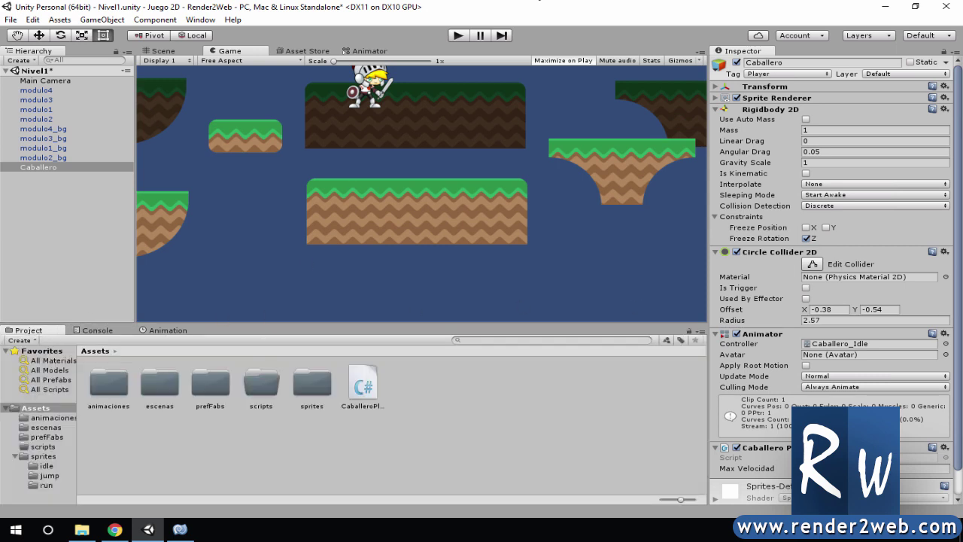
Step: Play the level, walk the knight right and left to test the flip, then stop
click(458, 37)
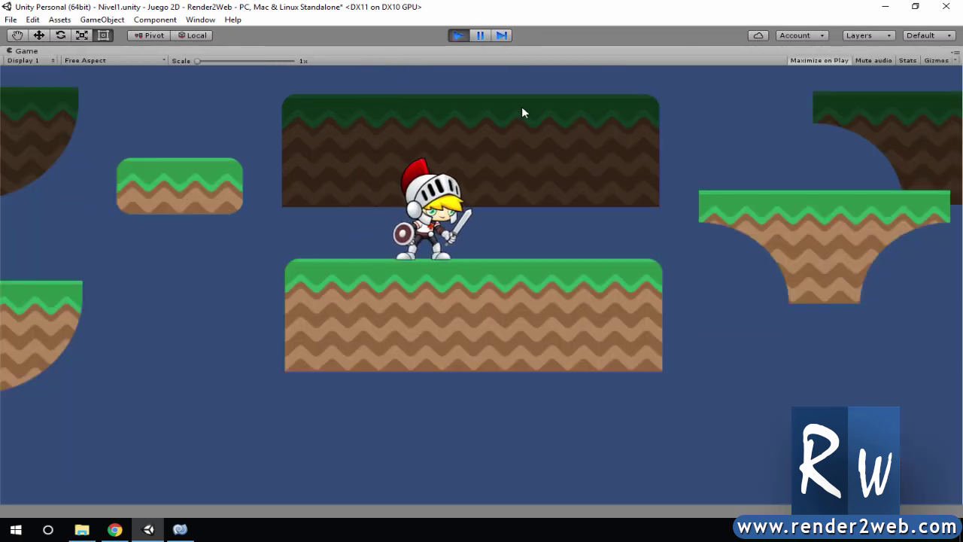
key(Right)
key(Left)
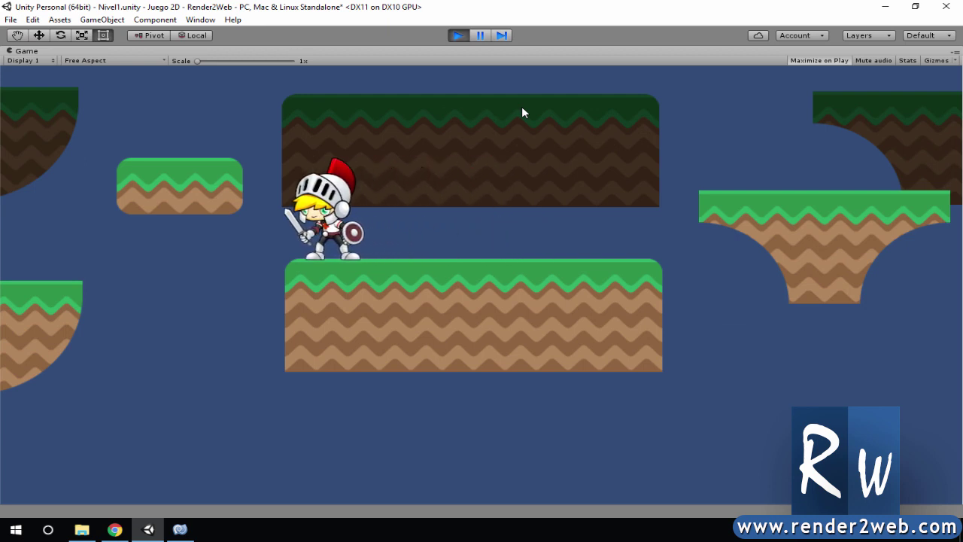
key(Right)
key(Left)
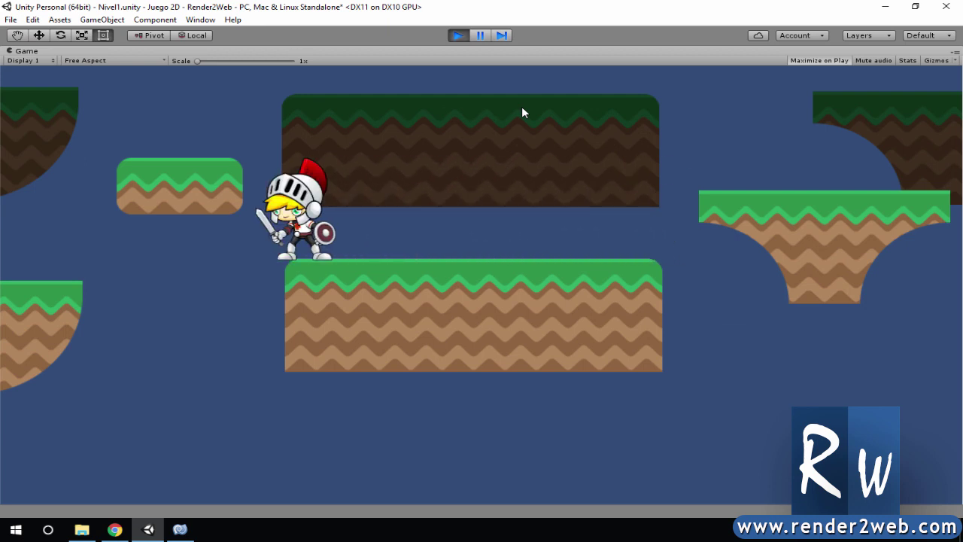
key(Left)
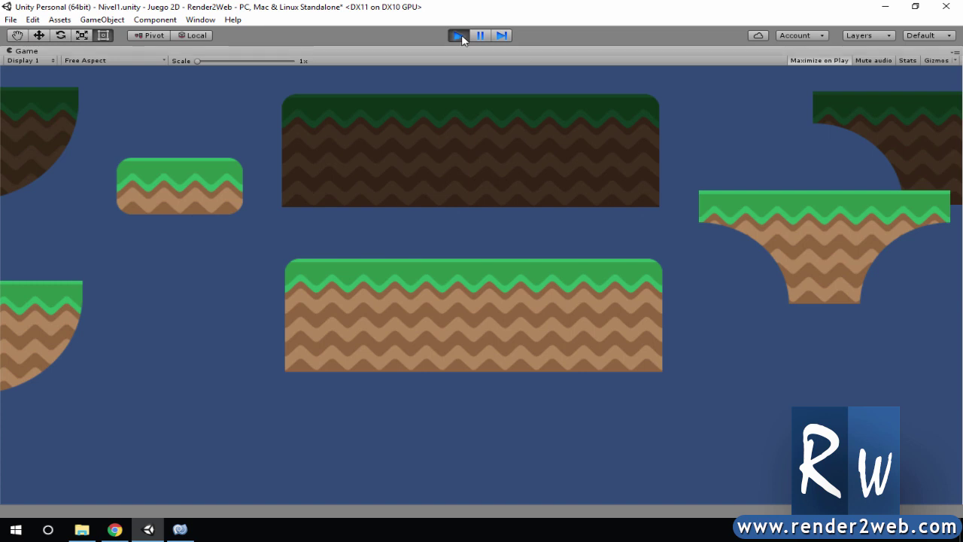
click(458, 36)
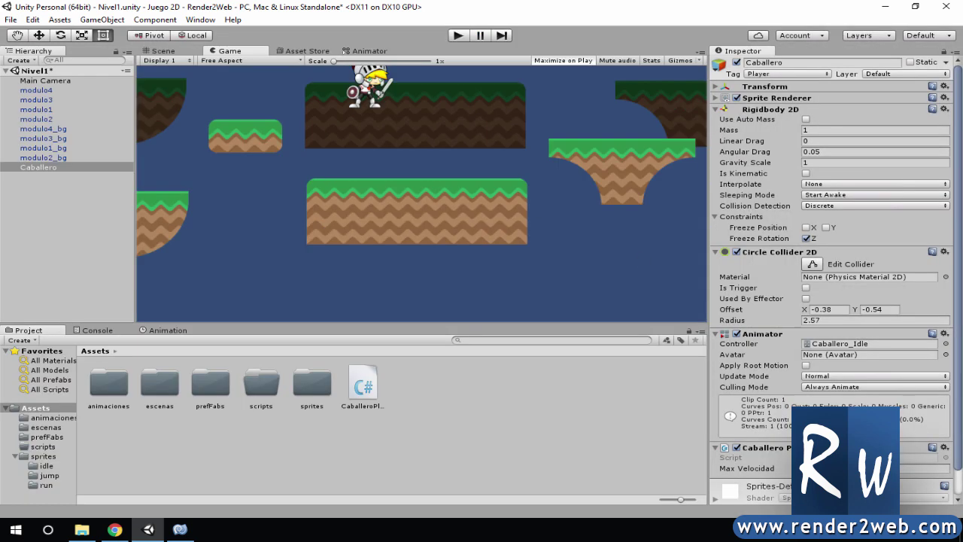
Step: Restart with Ctrl+P and turn the knight repeatedly to confirm it faces its walking direction
click(872, 468)
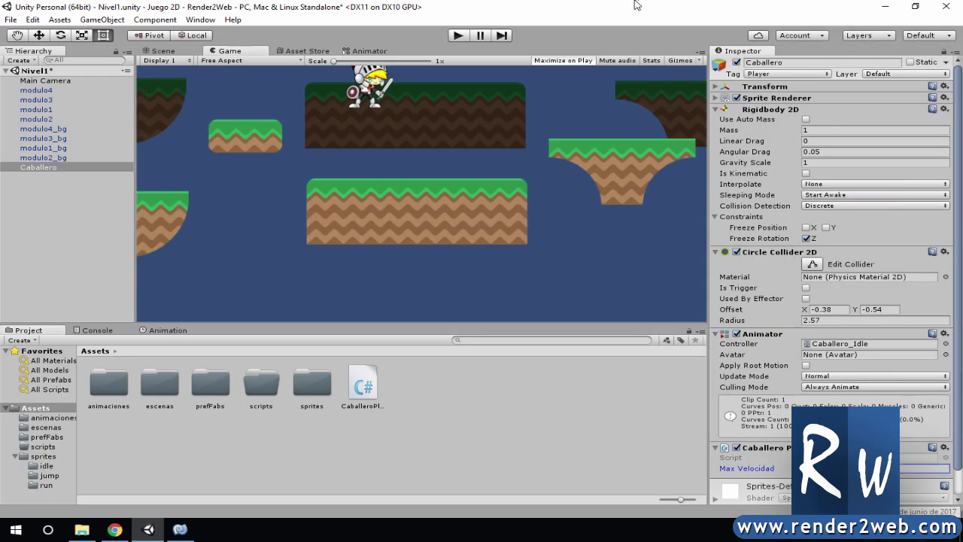
key(ctrl+p)
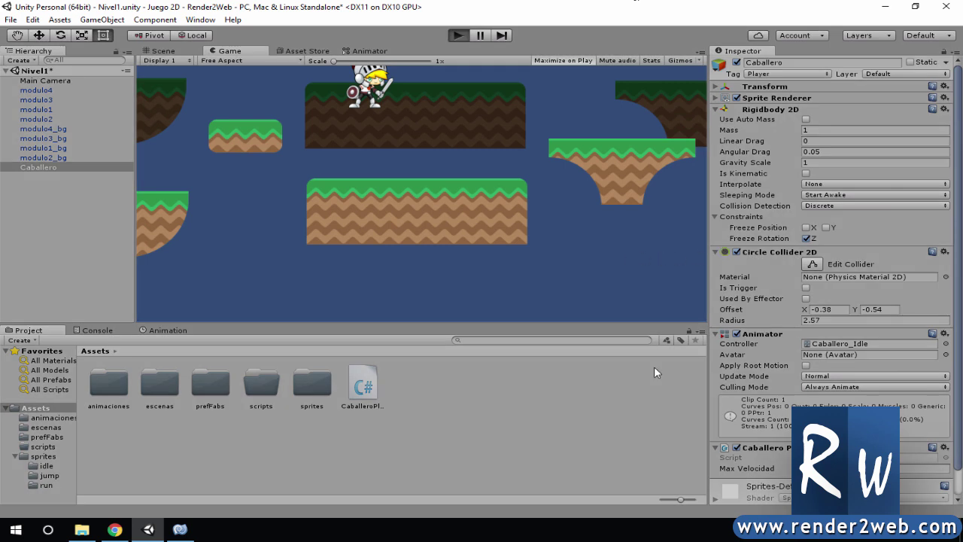
key(Right)
key(Left)
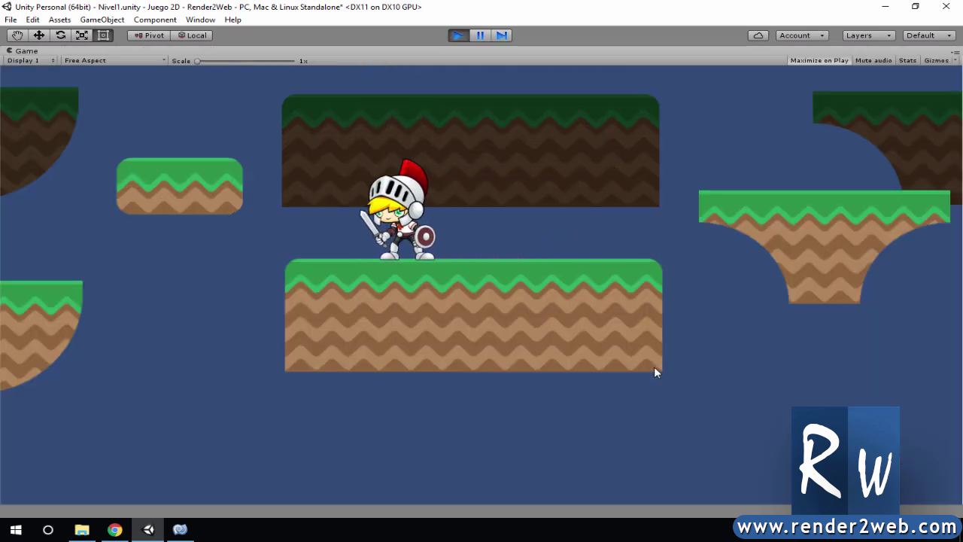
key(Right)
key(Left)
key(Right)
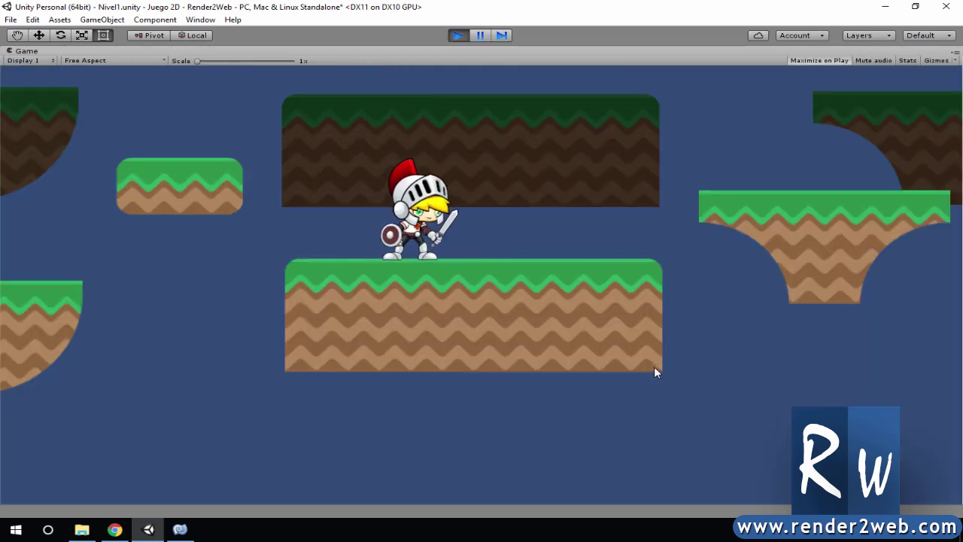
key(Left)
key(Right)
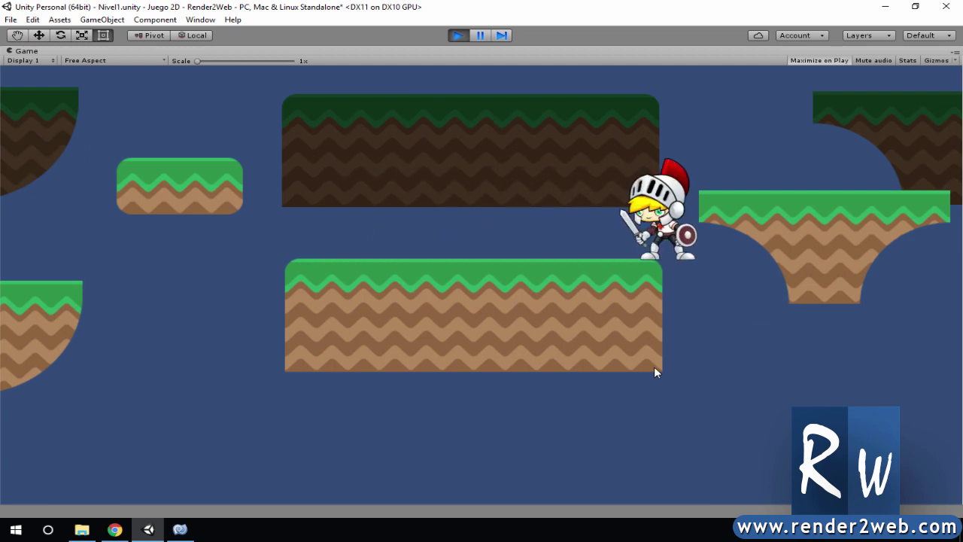
key(Right)
key(Left)
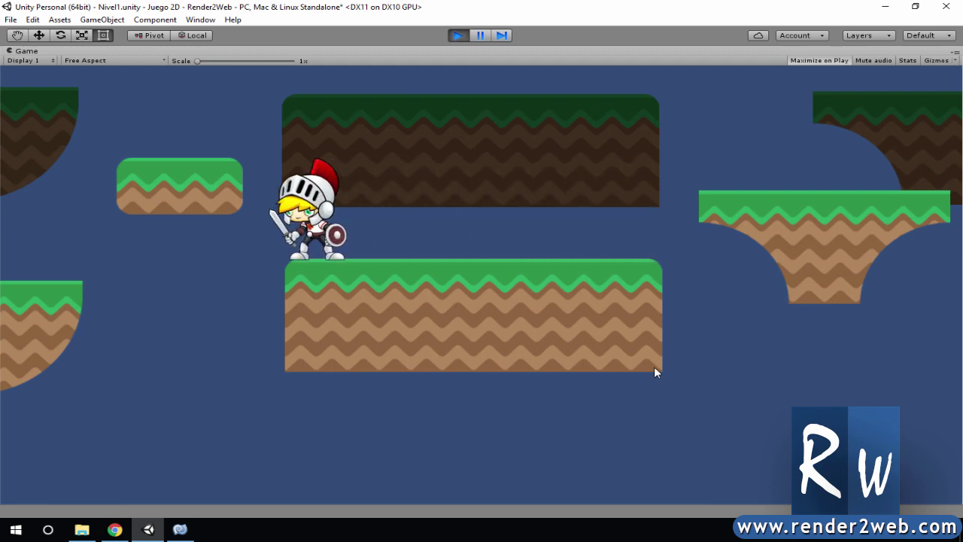
key(Right)
Step: Stop Play mode in Unity and switch the browser to the Render2Web website tab
click(458, 36)
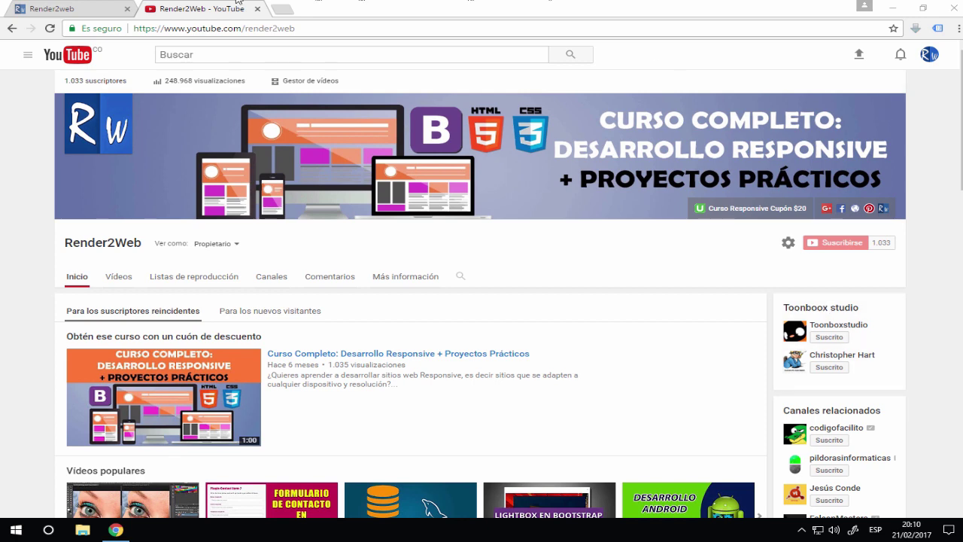
click(102, 9)
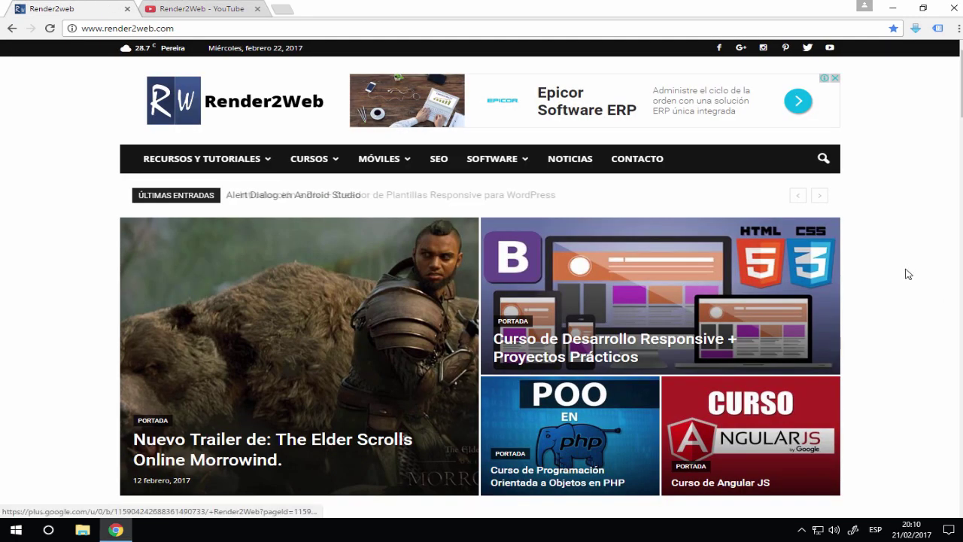